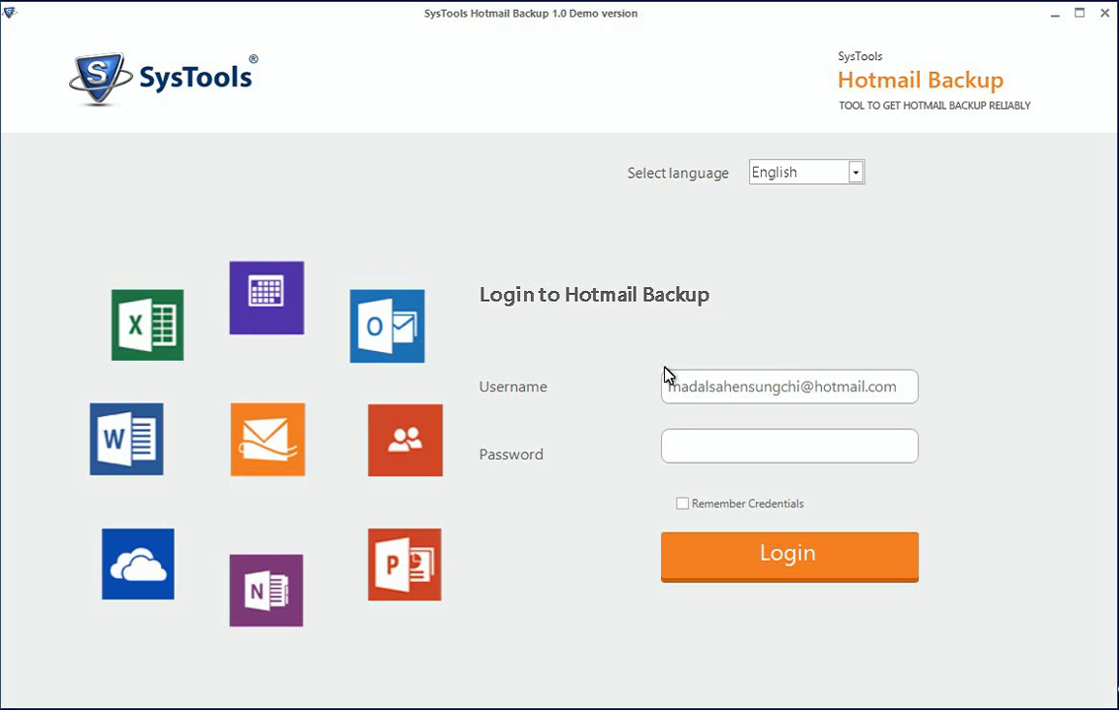
Keep English as the interface language and enter the Hotmail account password
{"action": "left_click", "coordinate": [769, 177]}
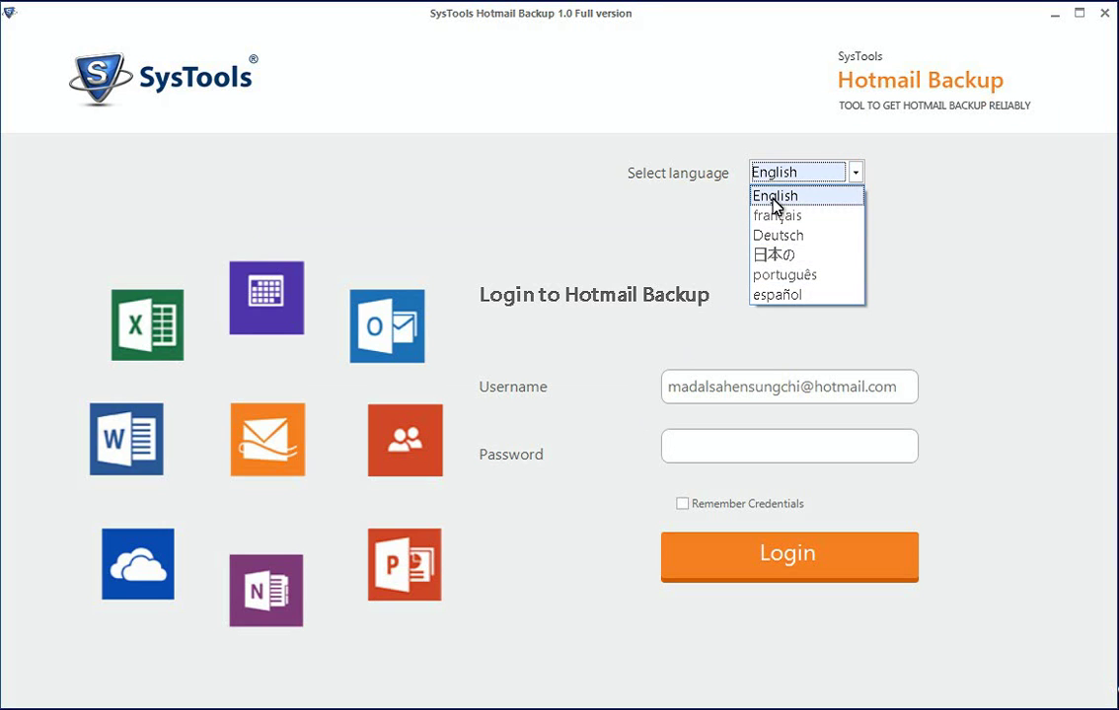
{"action": "left_click", "coordinate": [774, 198]}
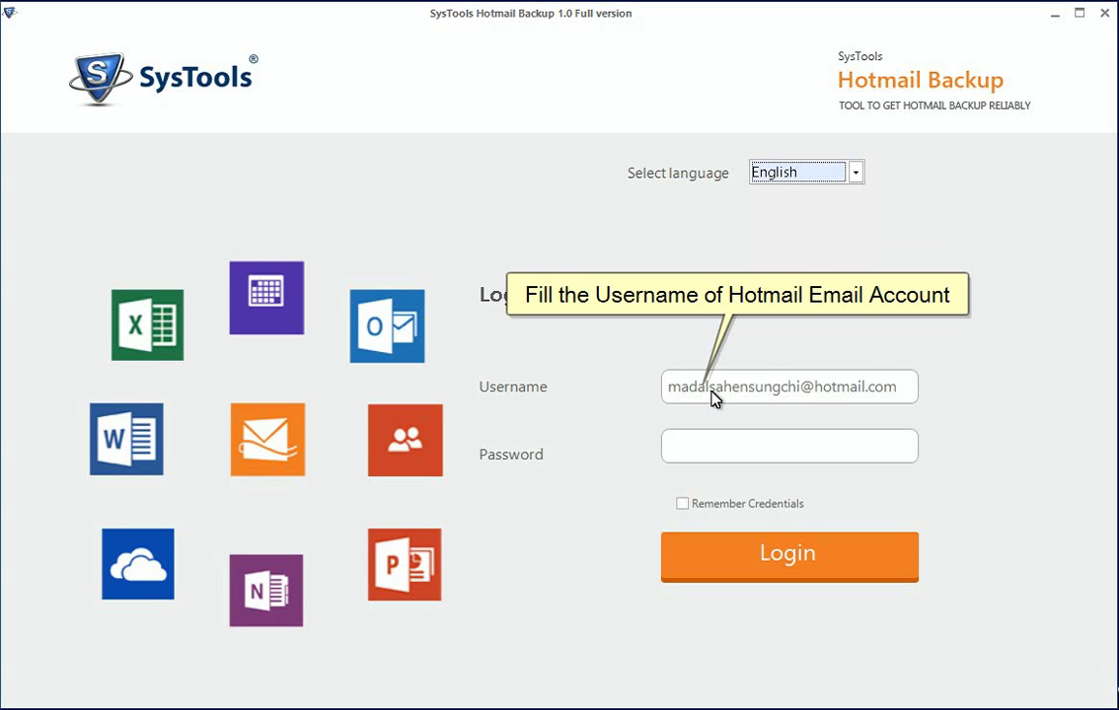
{"action": "left_click", "coordinate": [697, 439]}
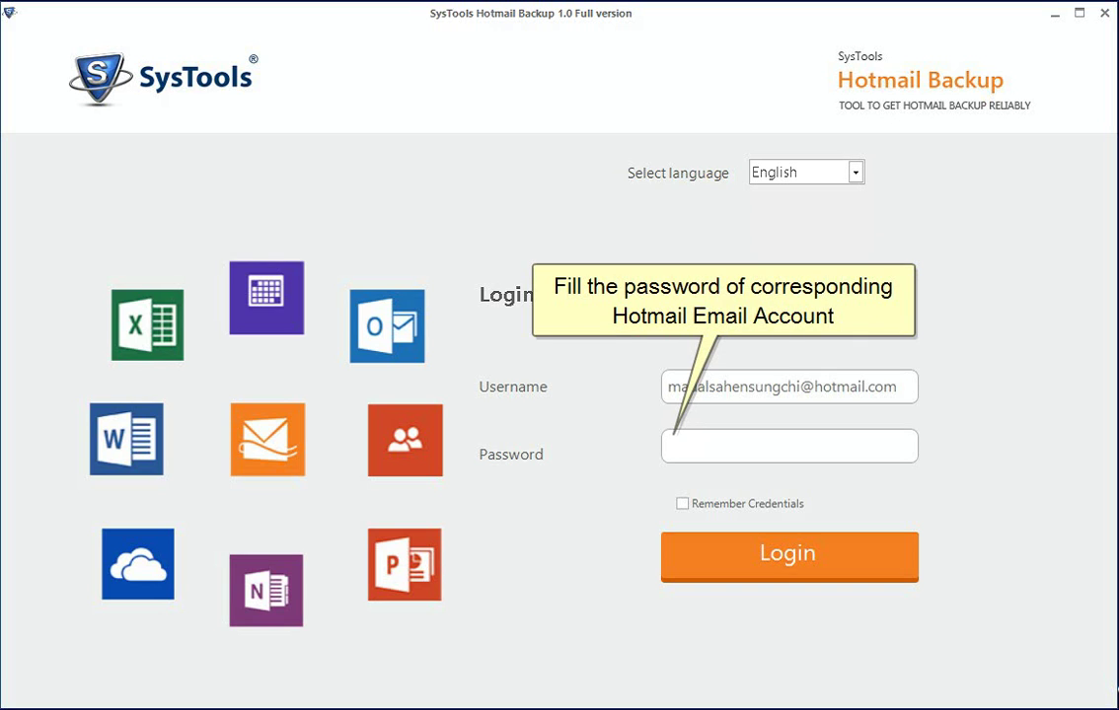
{"action": "type", "text": "***"}
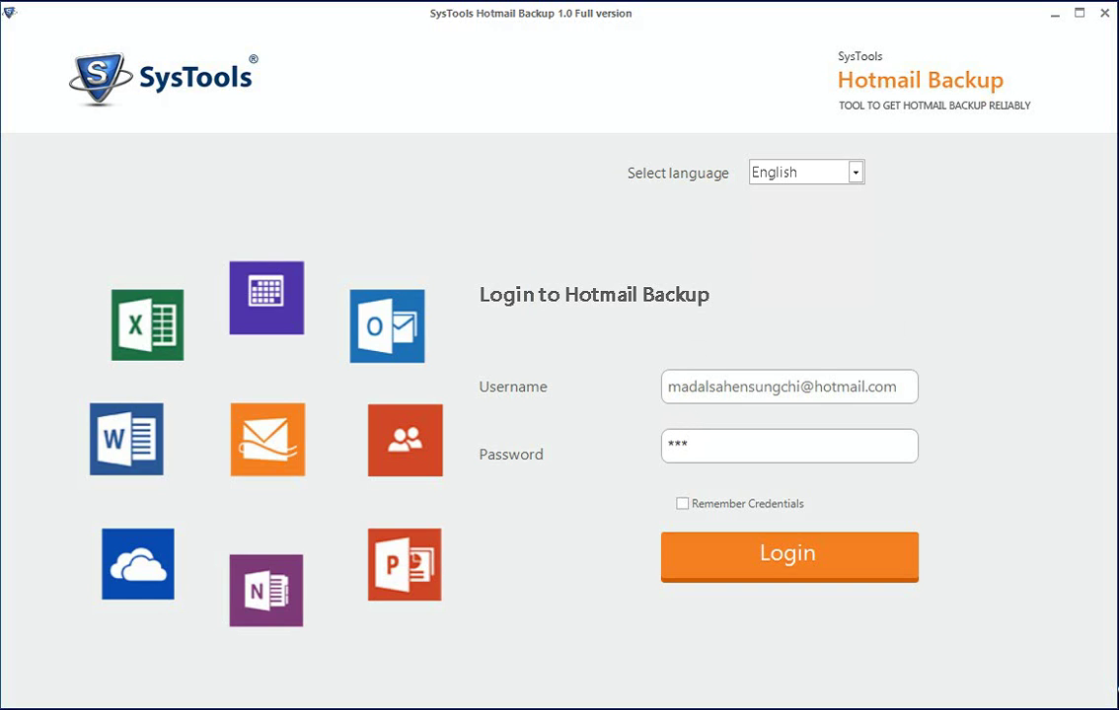
{"action": "type", "text": "**"}
{"action": "type", "text": "***"}
{"action": "type", "text": "*"}
Sign in, then set the backup format to PST (Microsoft Outlook) after trying MBOX and MSG
{"action": "left_click", "coordinate": [761, 559]}
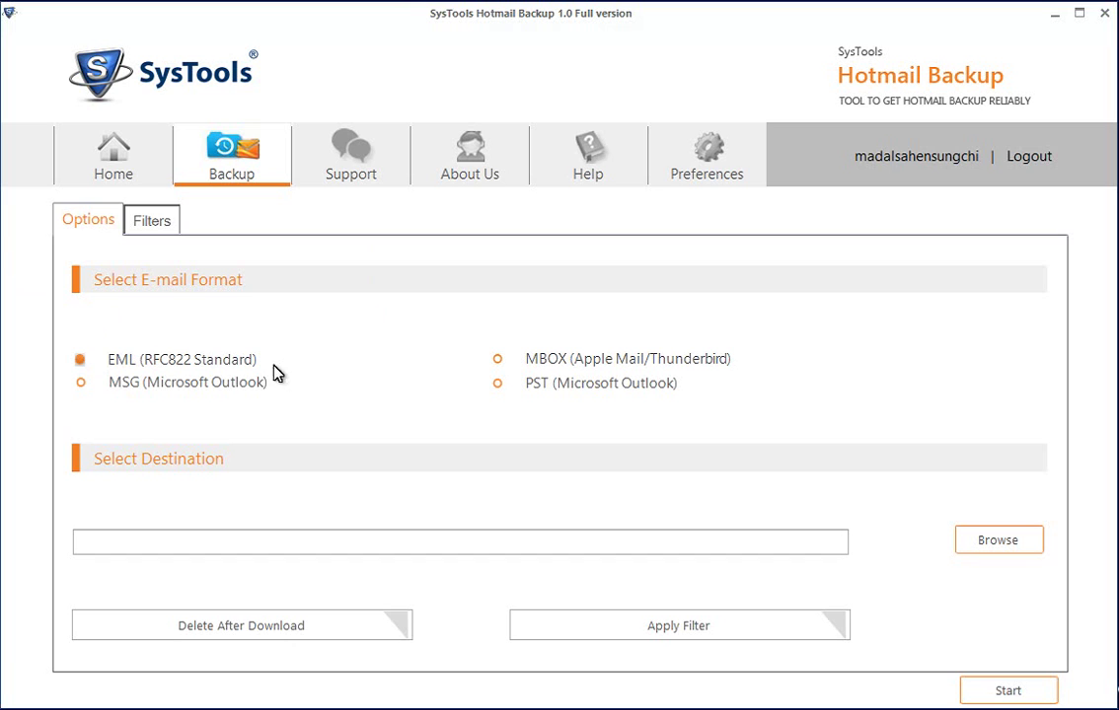
{"action": "left_click", "coordinate": [496, 360]}
{"action": "left_click", "coordinate": [81, 383]}
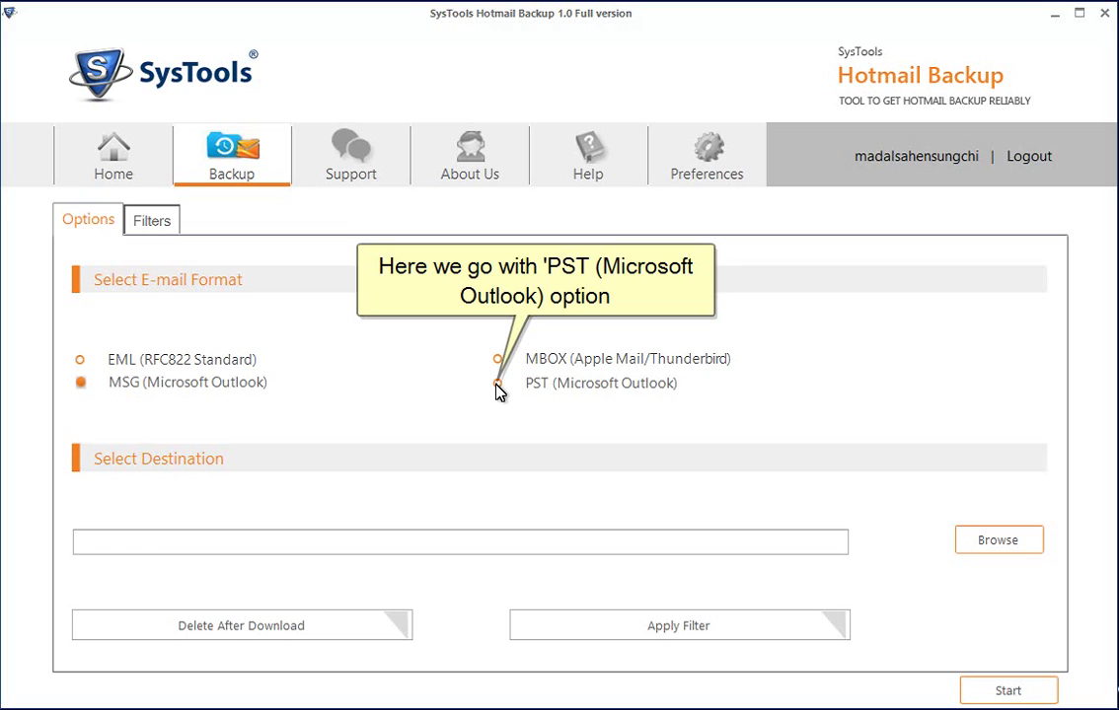
{"action": "left_click", "coordinate": [497, 384]}
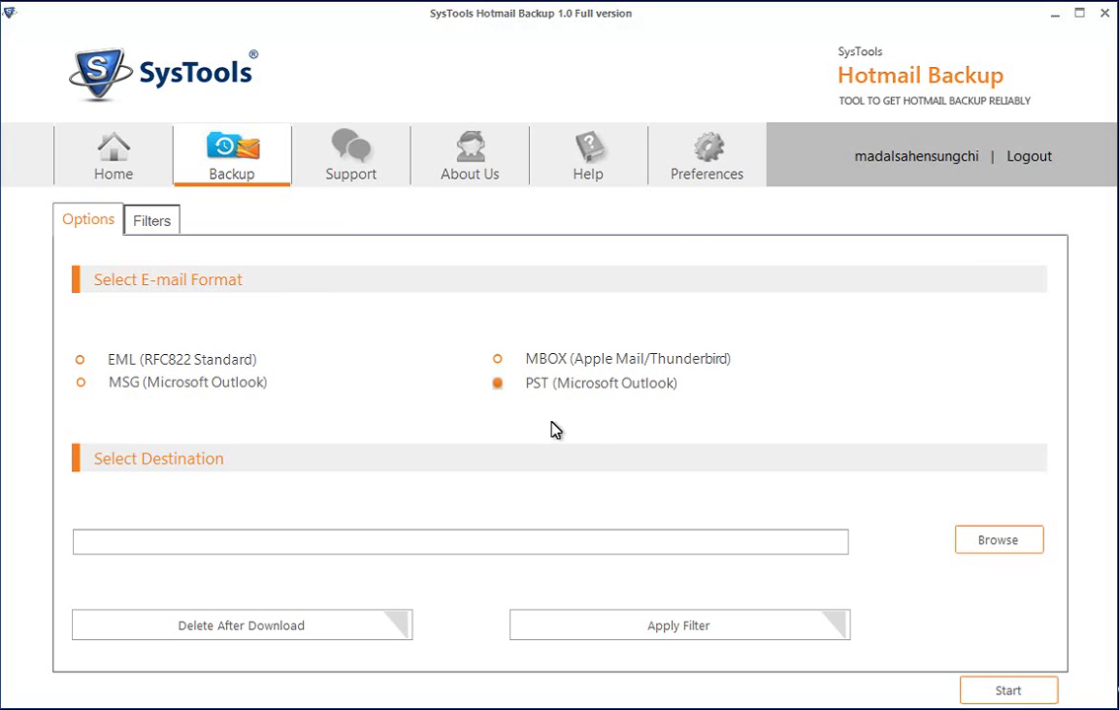
Set the backup destination to a new folder, C:\recovered-backup\hotmail-backup
{"action": "left_click", "coordinate": [975, 548]}
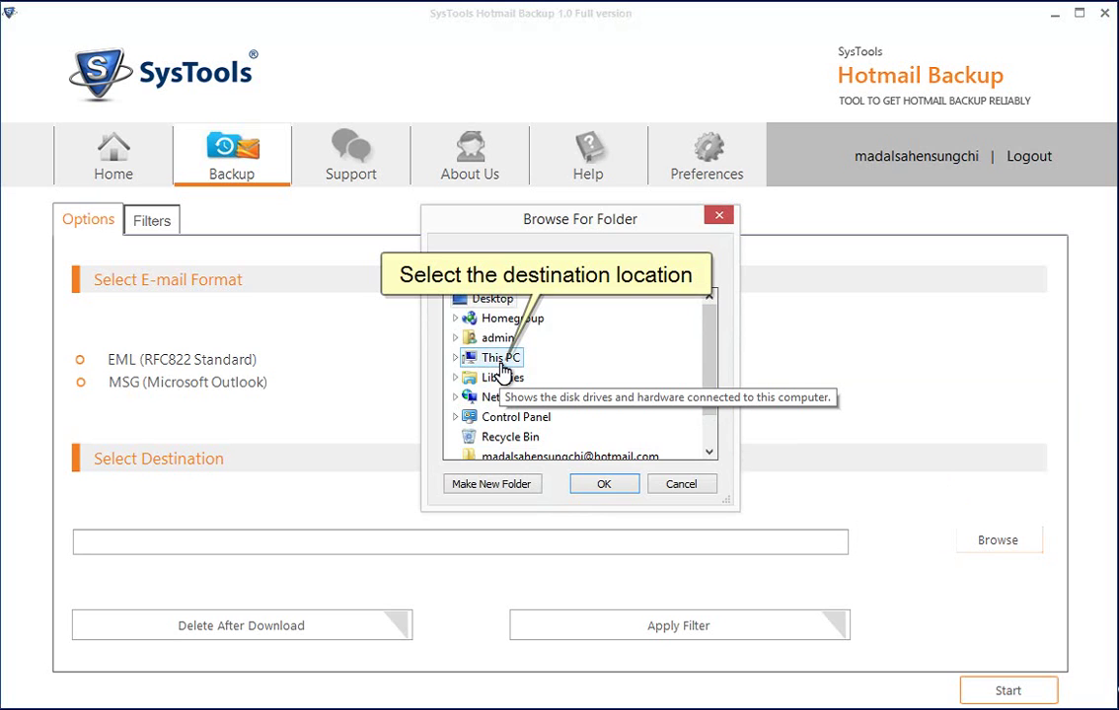
{"action": "double_click", "coordinate": [503, 361]}
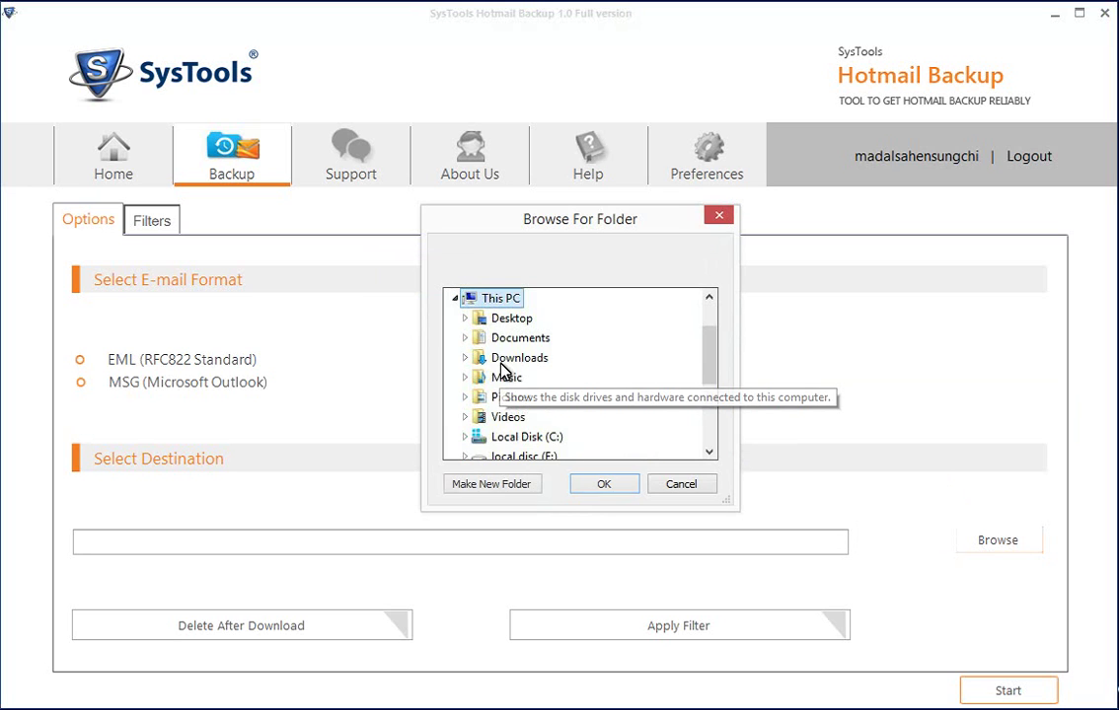
{"action": "double_click", "coordinate": [523, 456]}
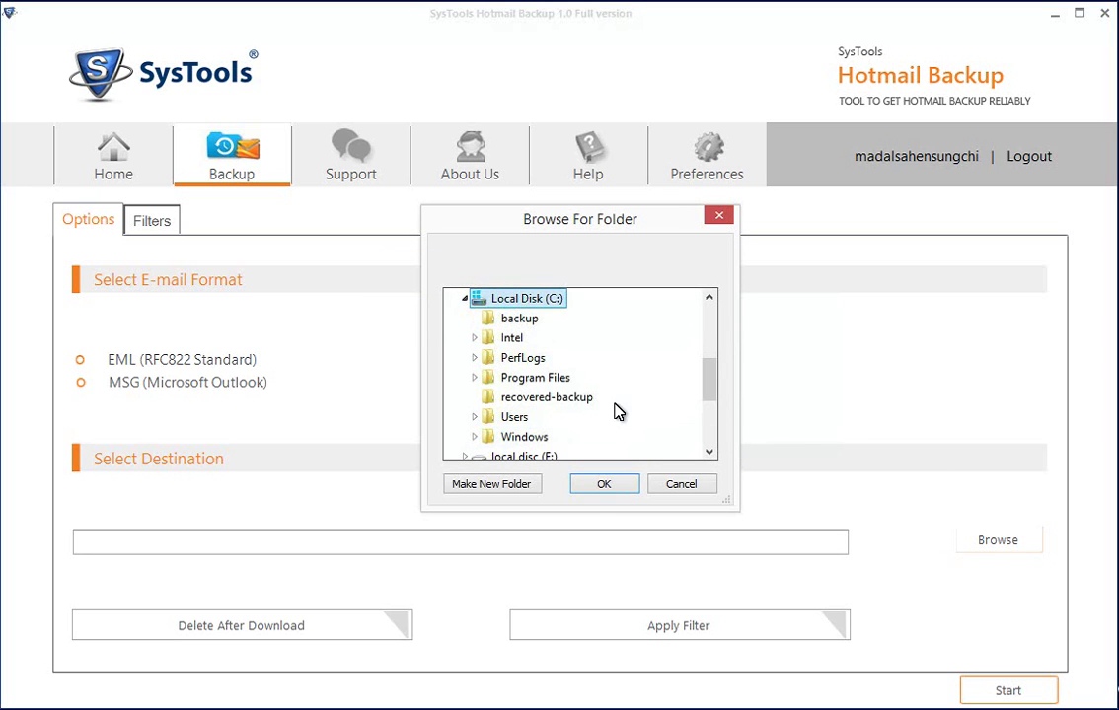
{"action": "left_click", "coordinate": [568, 401]}
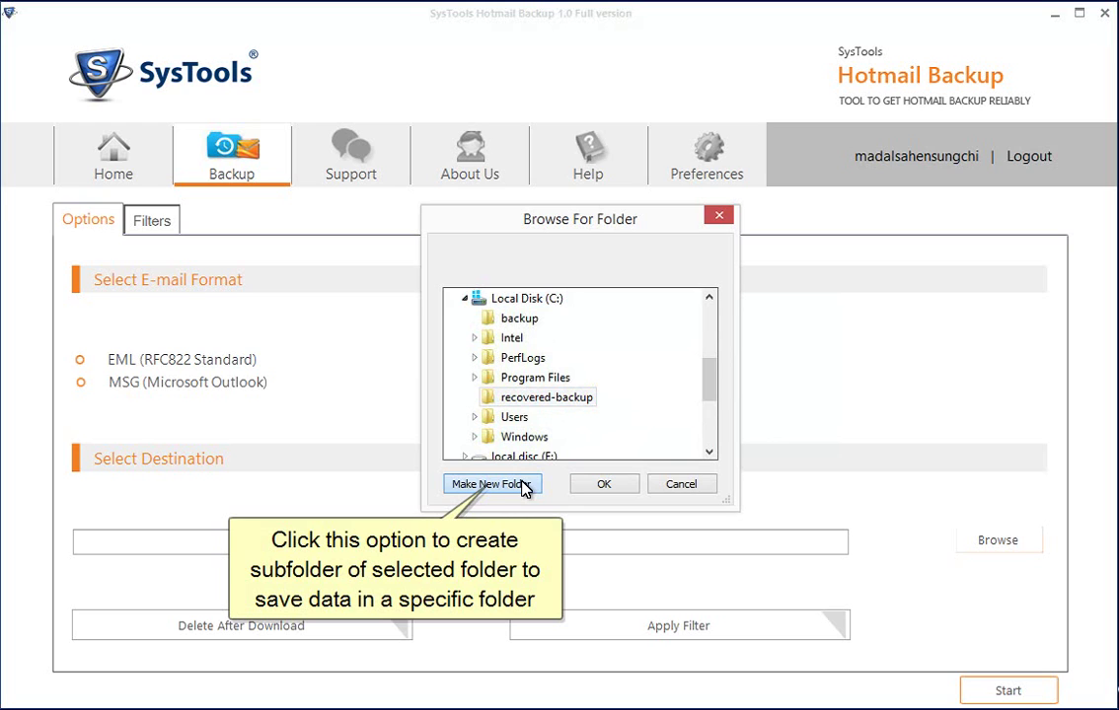
{"action": "left_click", "coordinate": [522, 484]}
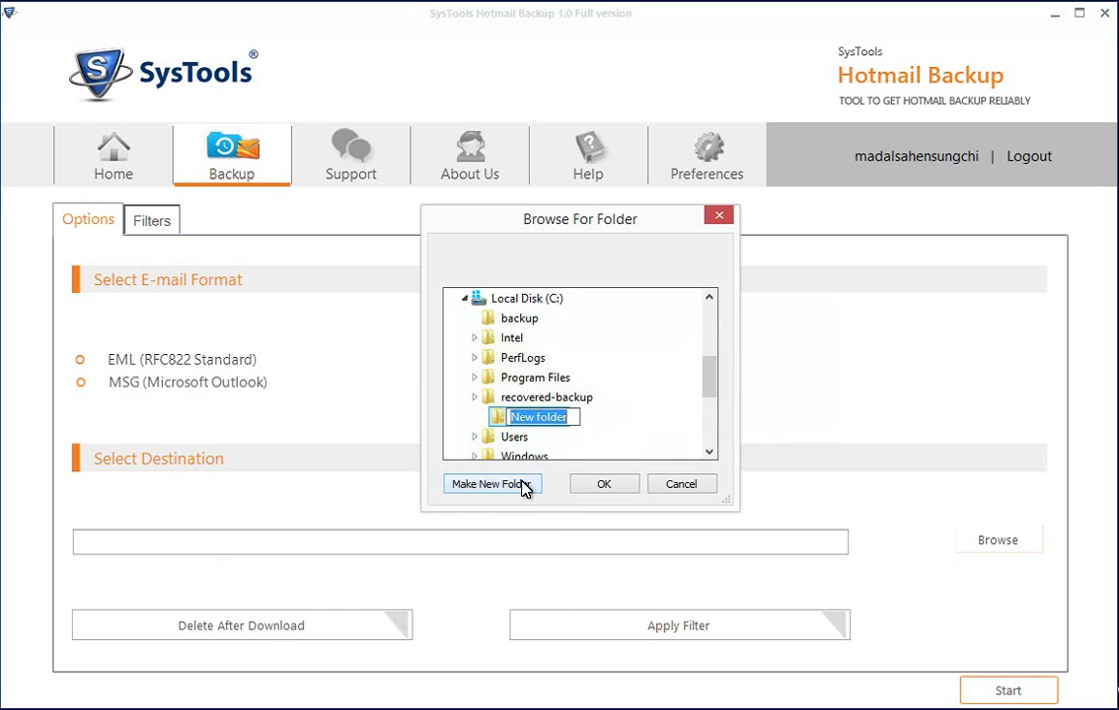
{"action": "type", "text": "h"}
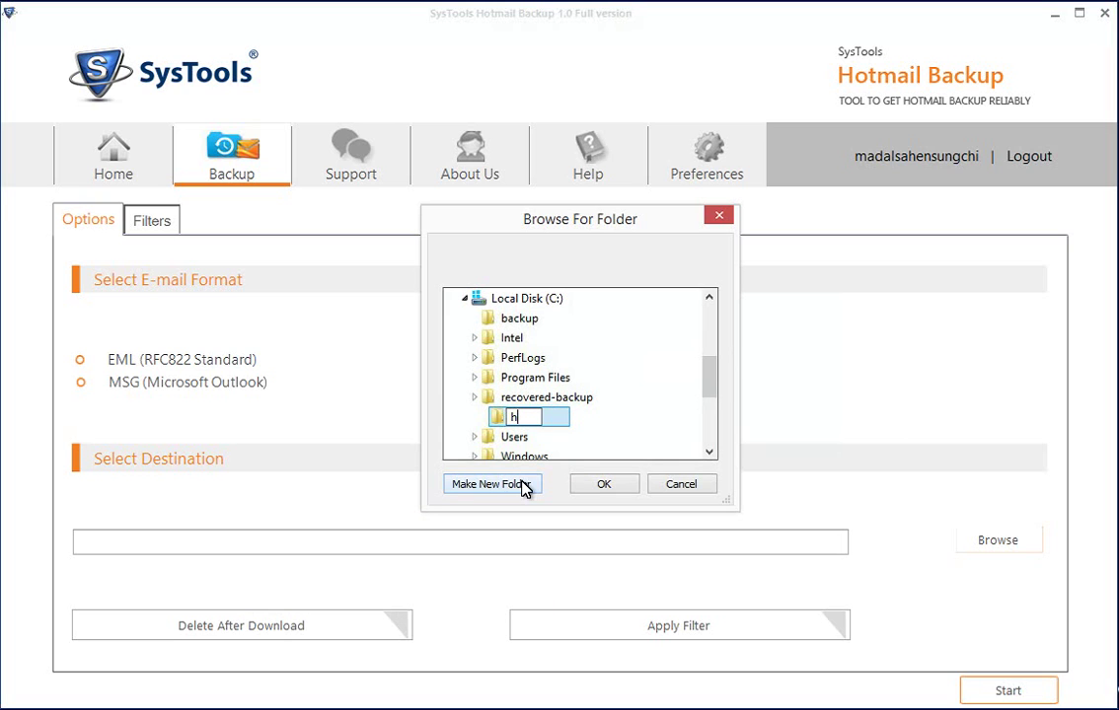
{"action": "type", "text": "otmail"}
{"action": "type", "text": "-ba"}
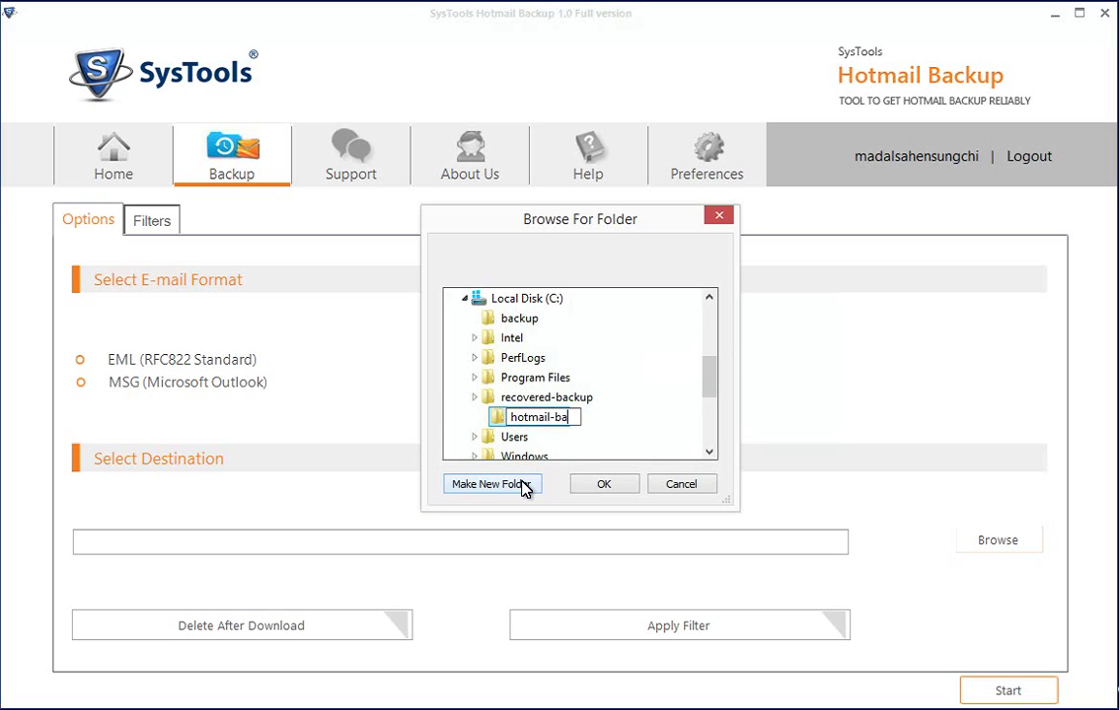
{"action": "type", "text": "ckup"}
{"action": "key", "text": "Return"}
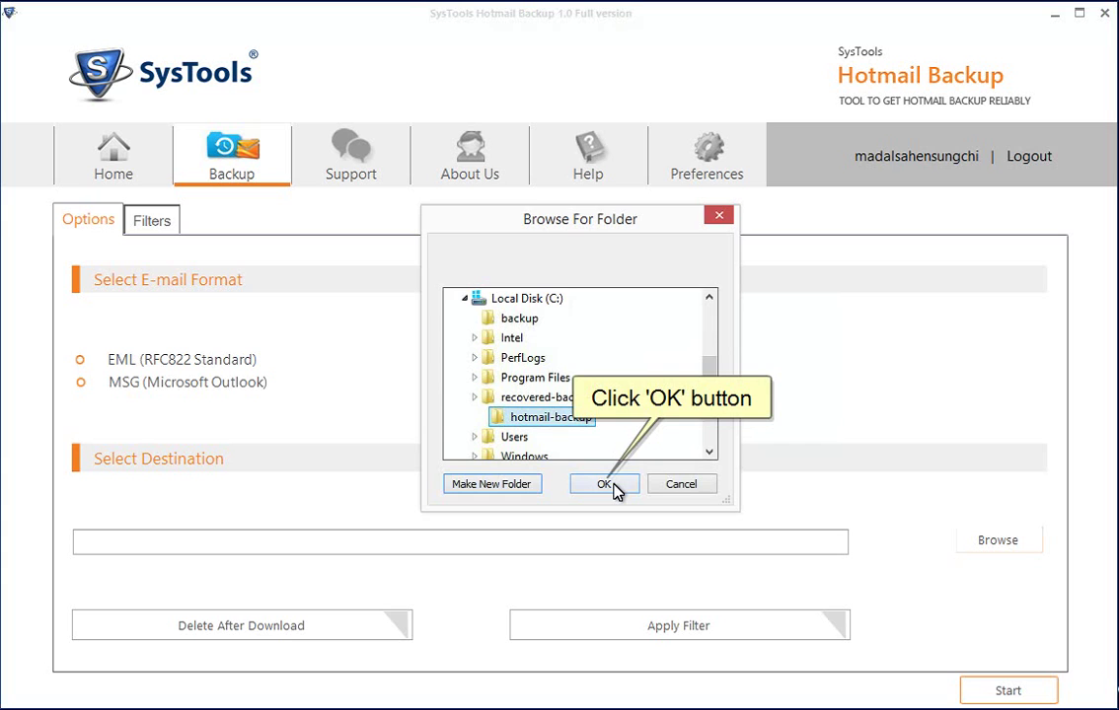
{"action": "left_click", "coordinate": [612, 488]}
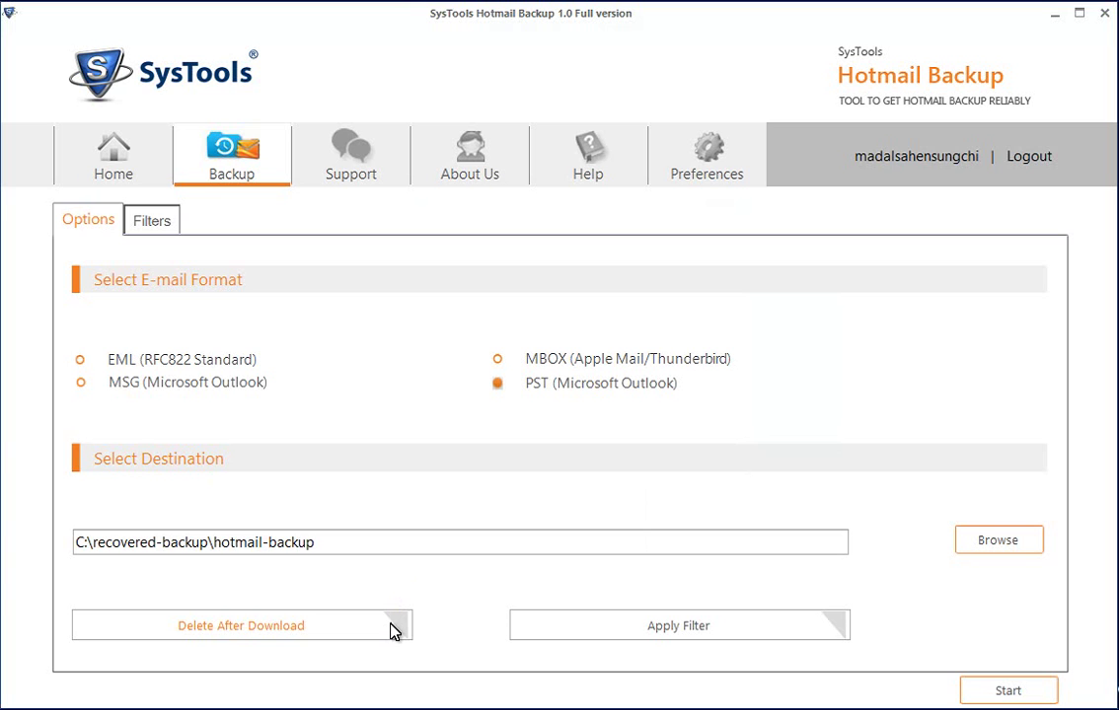
{"action": "left_click", "coordinate": [393, 631]}
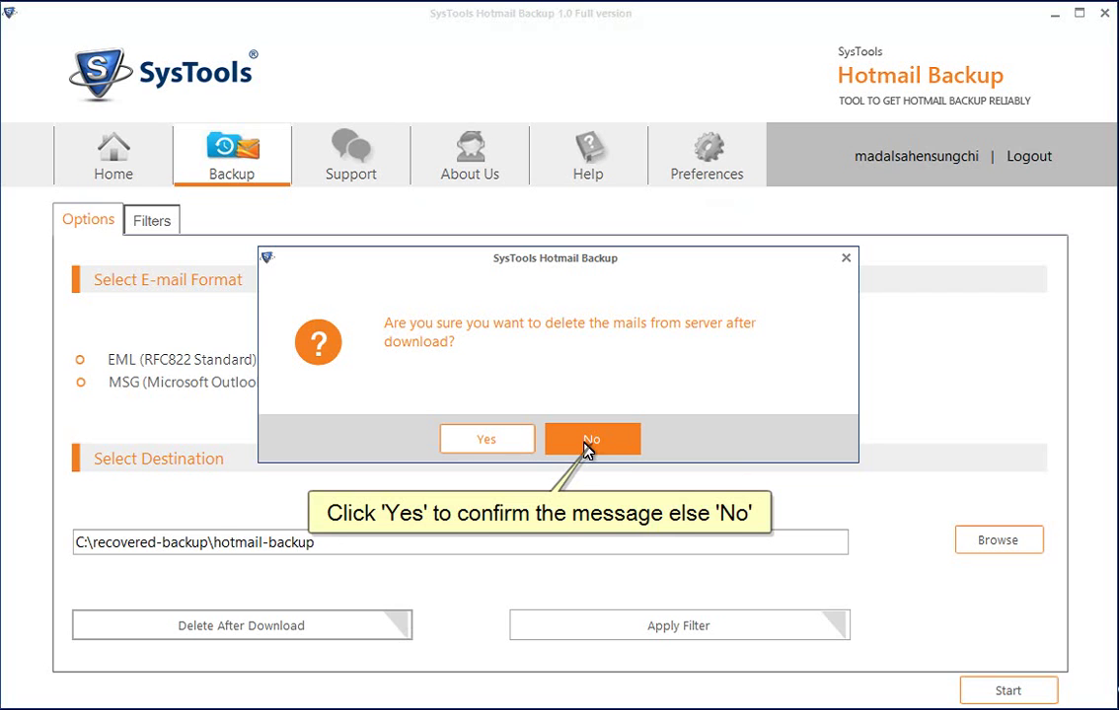
{"action": "left_click", "coordinate": [588, 446]}
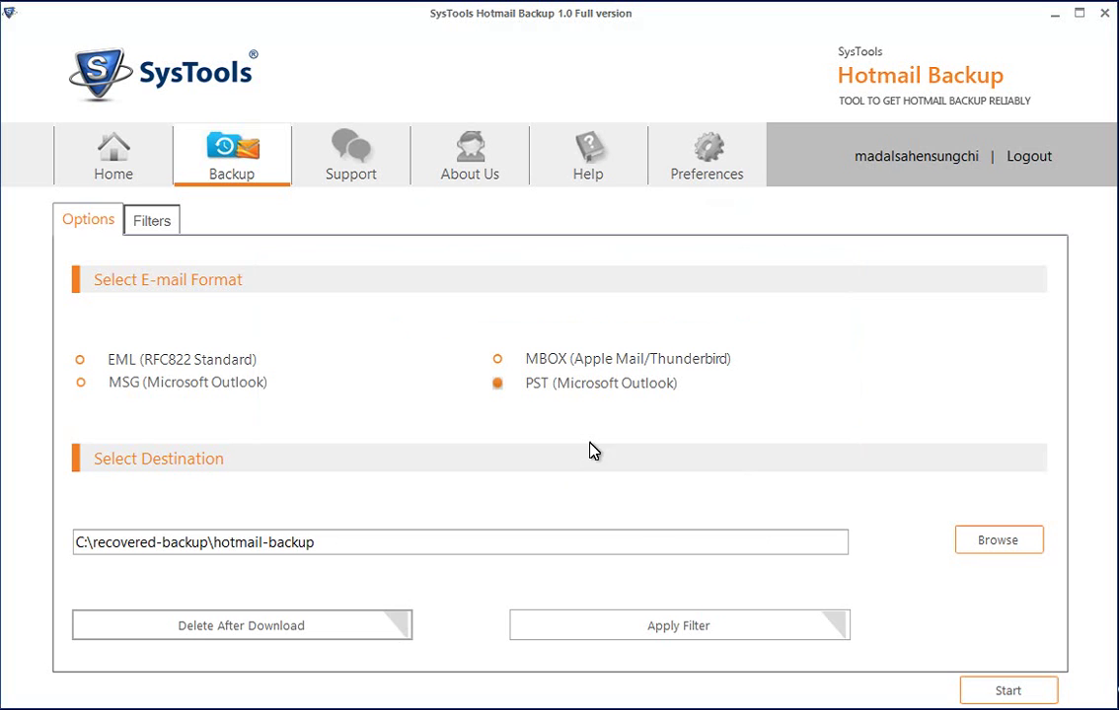
{"action": "mouse_move", "coordinate": [679, 626]}
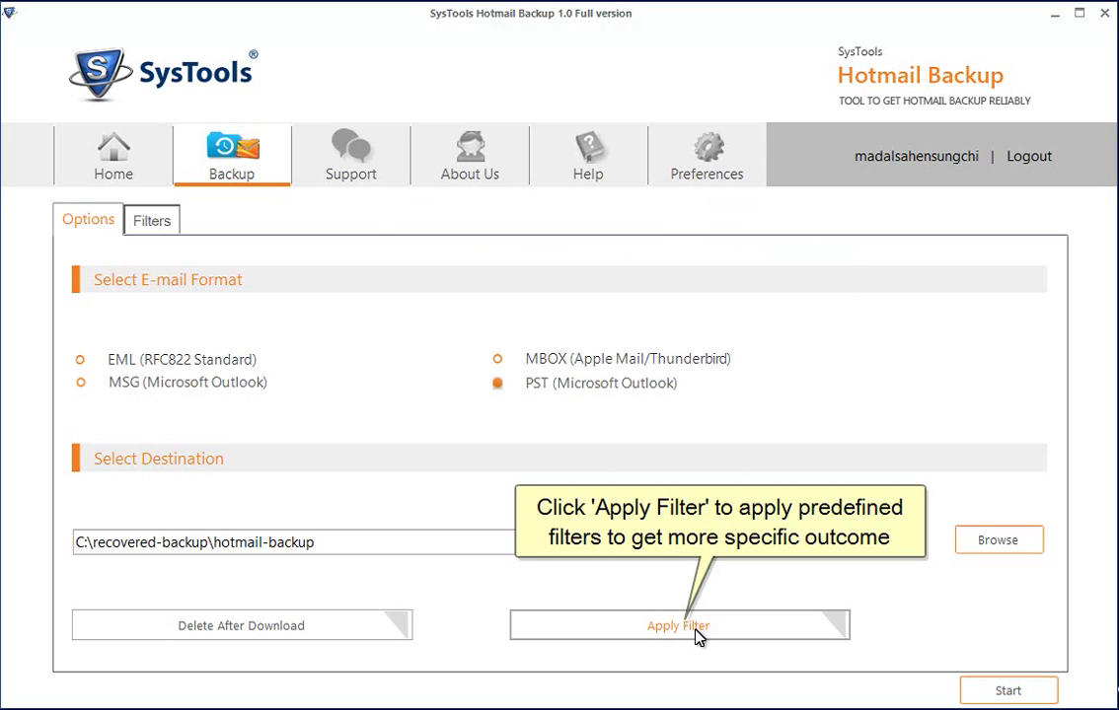
Open the backup filters and exclude the Junk folder
{"action": "left_click", "coordinate": [695, 632]}
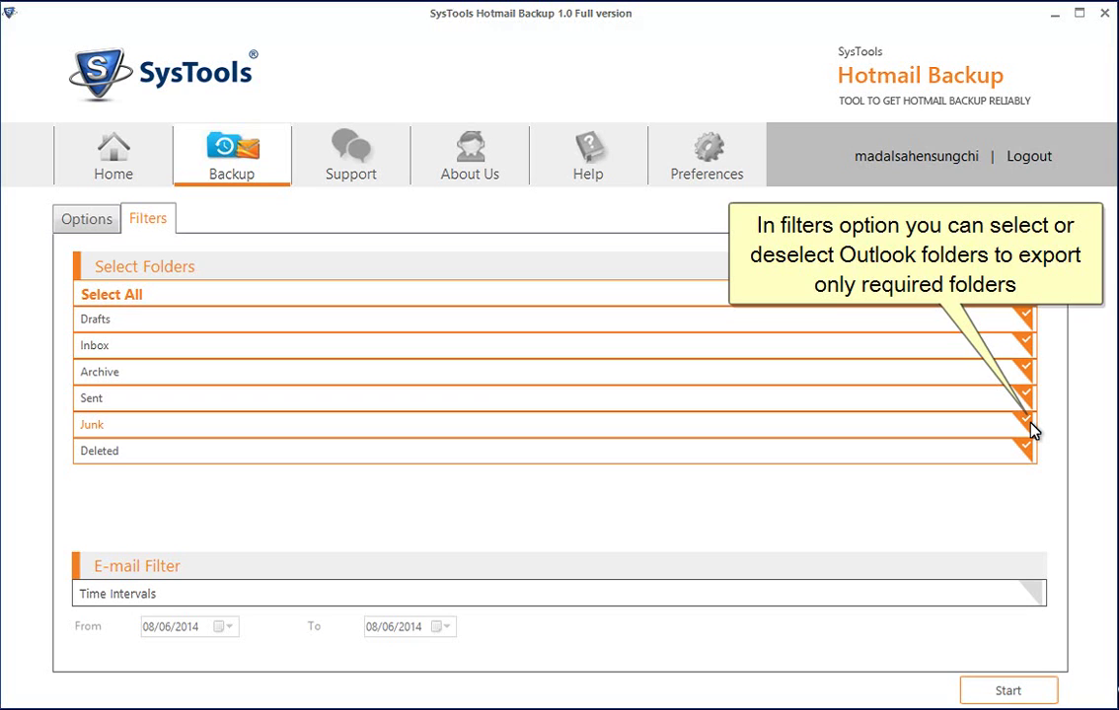
{"action": "left_click", "coordinate": [1030, 424]}
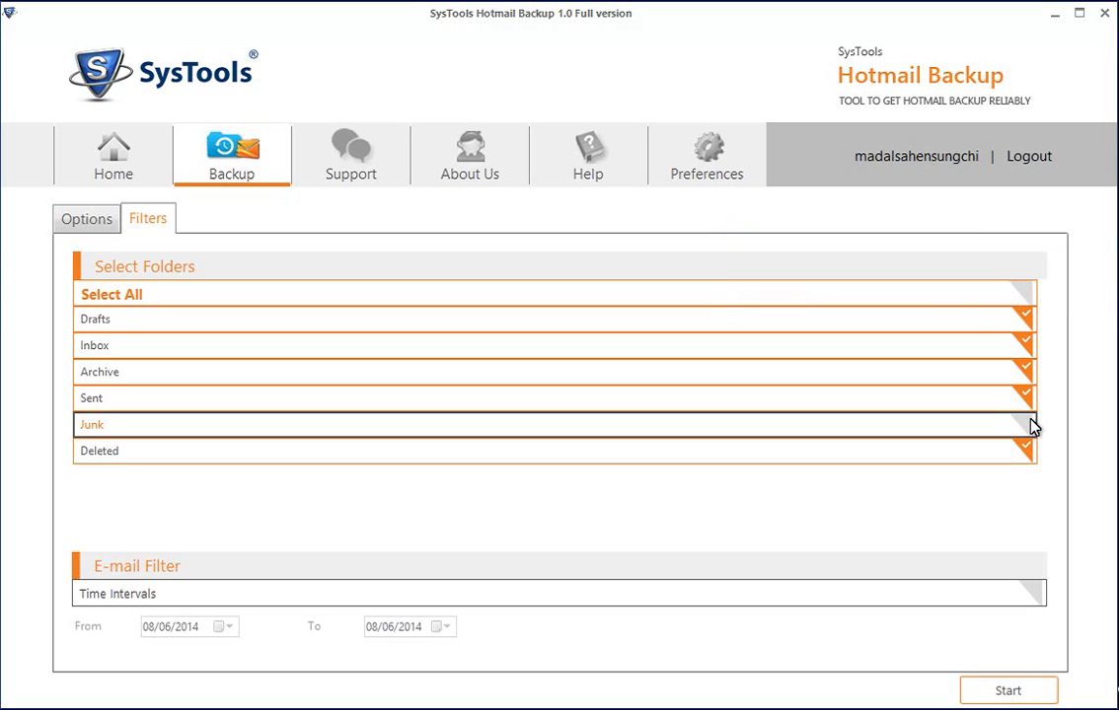
{"action": "left_click", "coordinate": [1030, 318]}
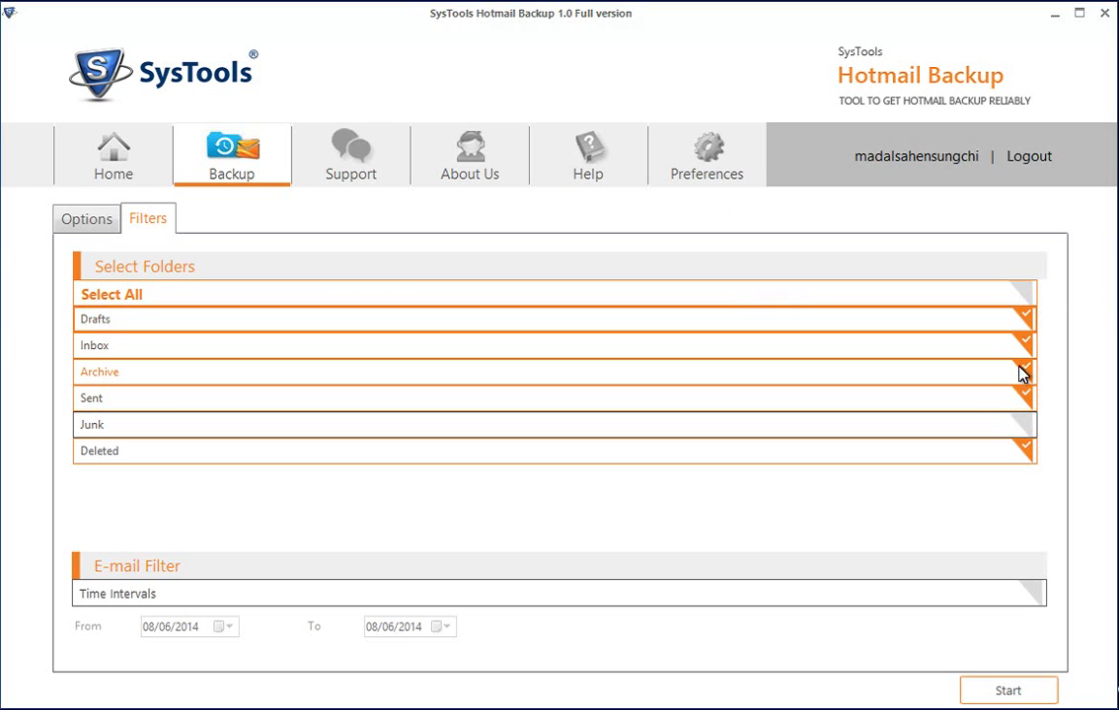
Limit the backup to mail dated 01/01/2014 through 08/06/2014
{"action": "left_click", "coordinate": [1026, 592]}
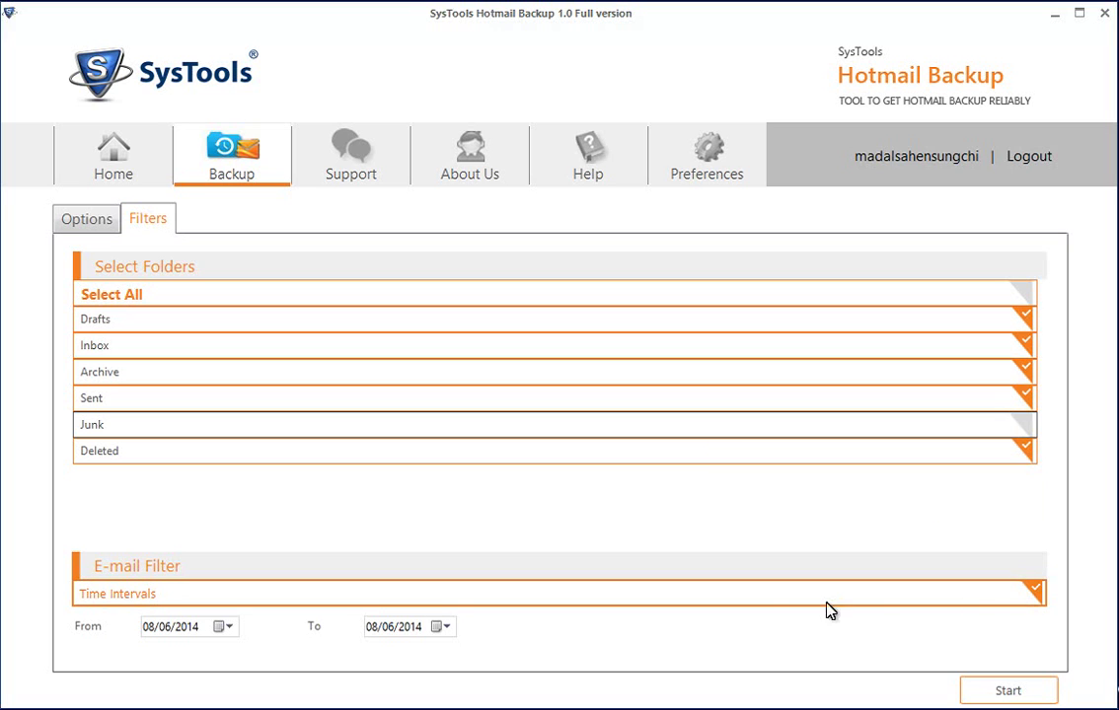
{"action": "left_click", "coordinate": [226, 631]}
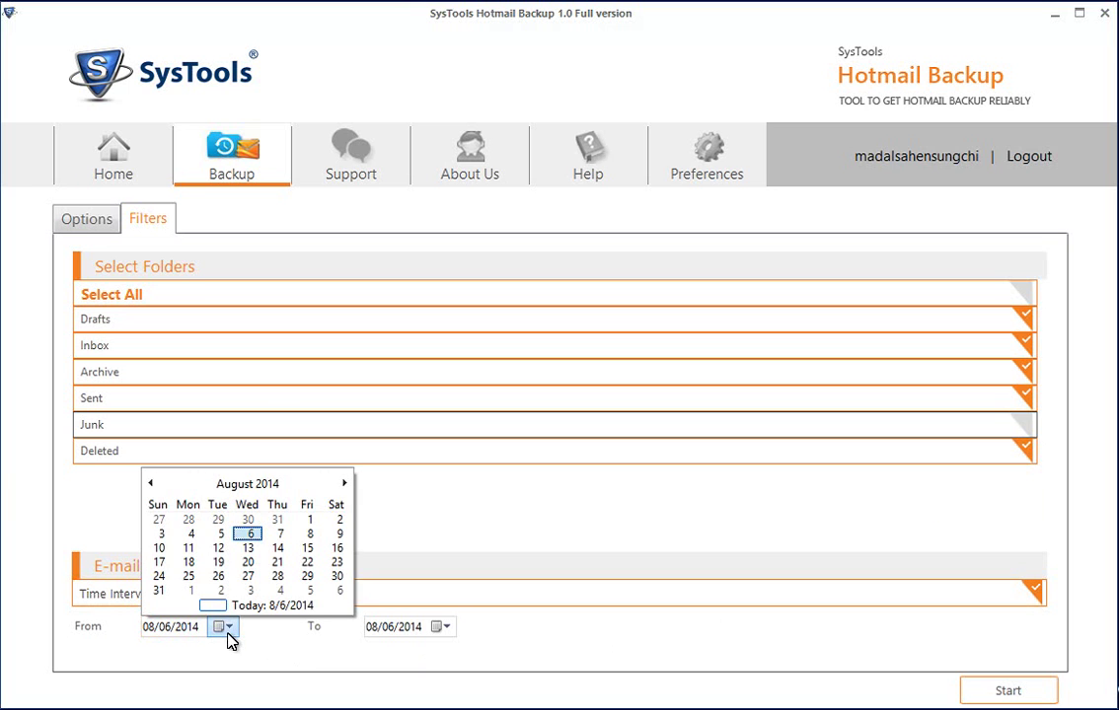
{"action": "left_click", "coordinate": [259, 484]}
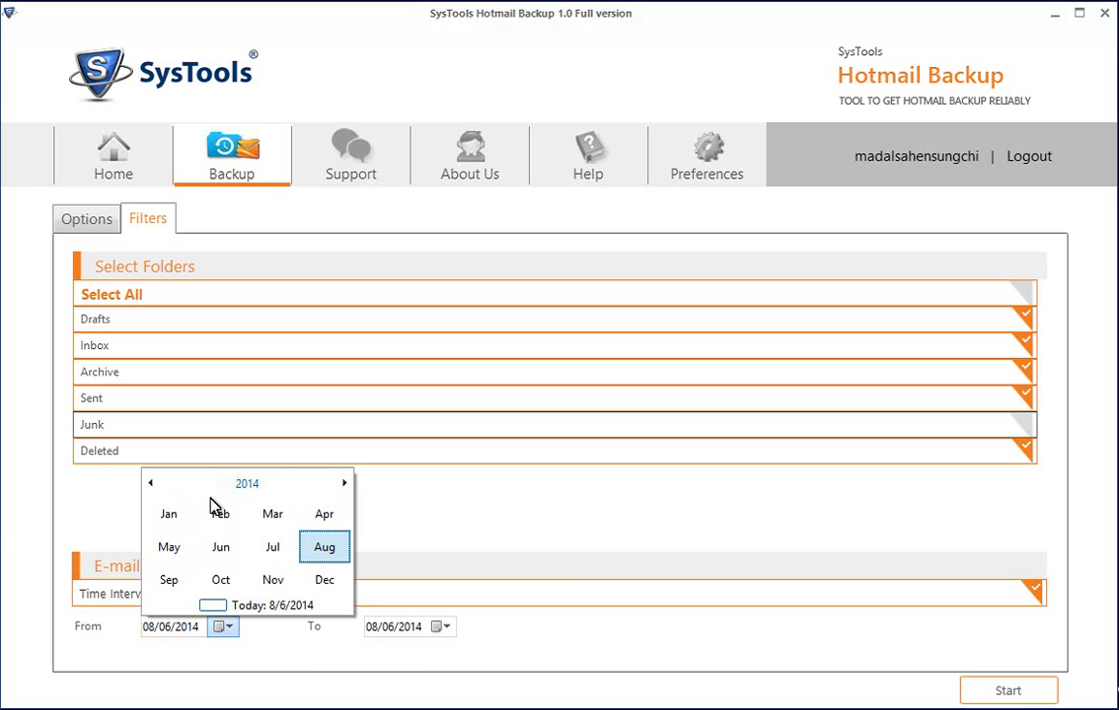
{"action": "left_click", "coordinate": [172, 516]}
{"action": "left_click", "coordinate": [253, 521]}
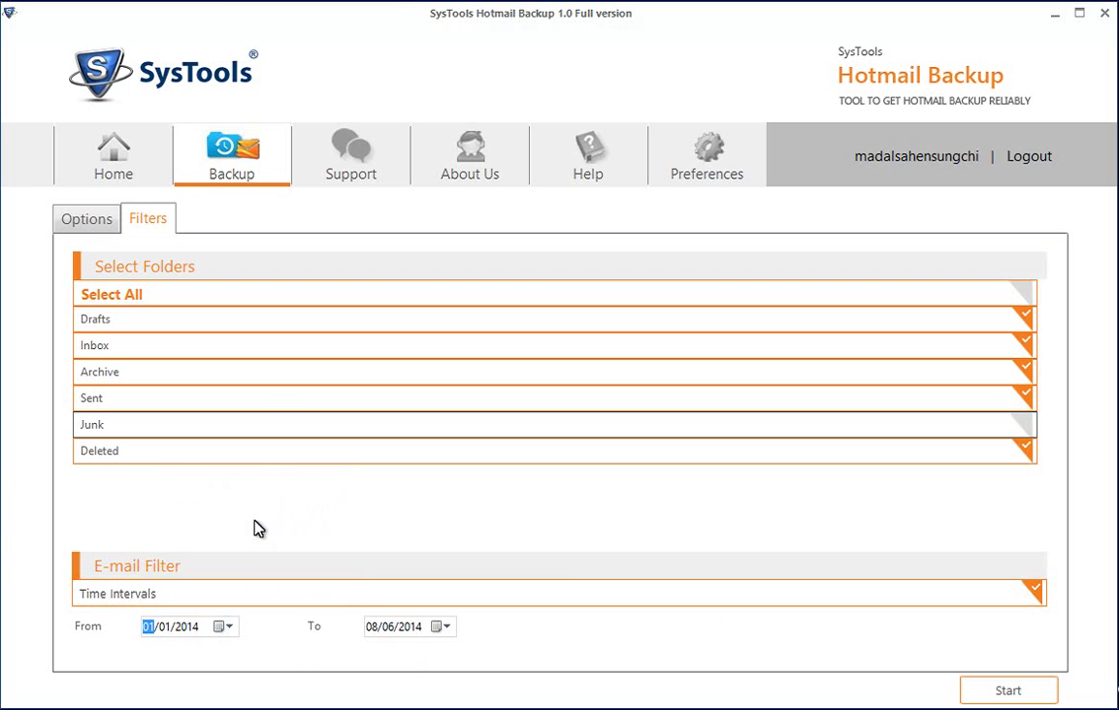
{"action": "left_click", "coordinate": [454, 630]}
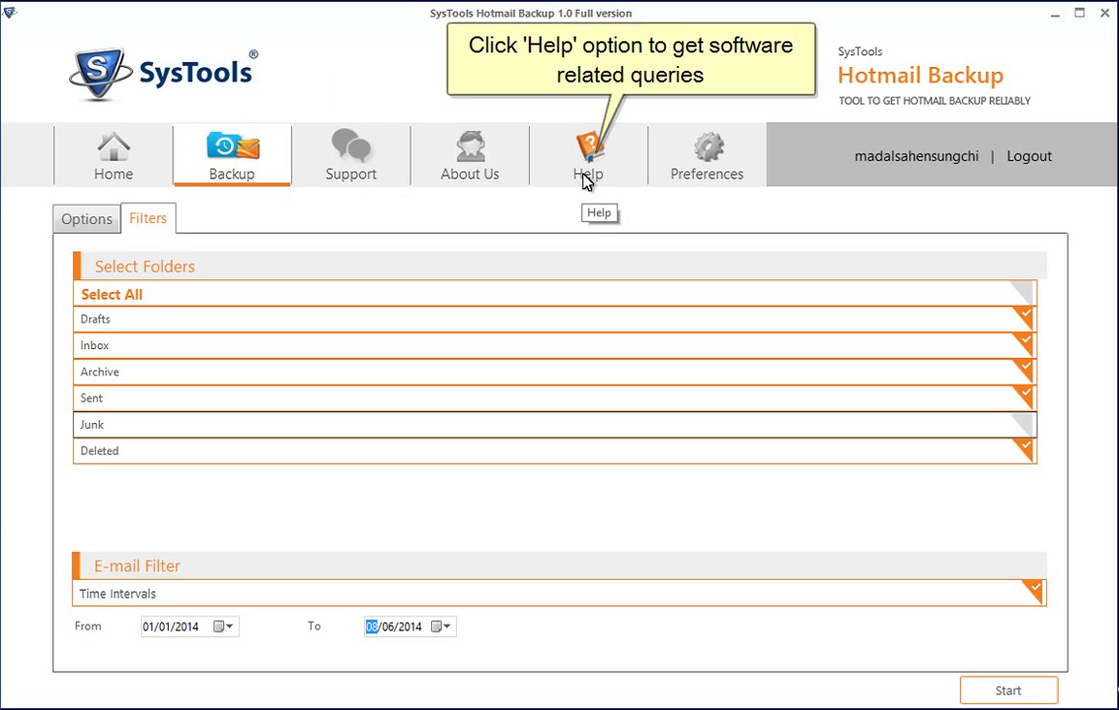
Set the internet bandwidth in Preferences to 500 mbps
{"action": "left_click", "coordinate": [704, 184]}
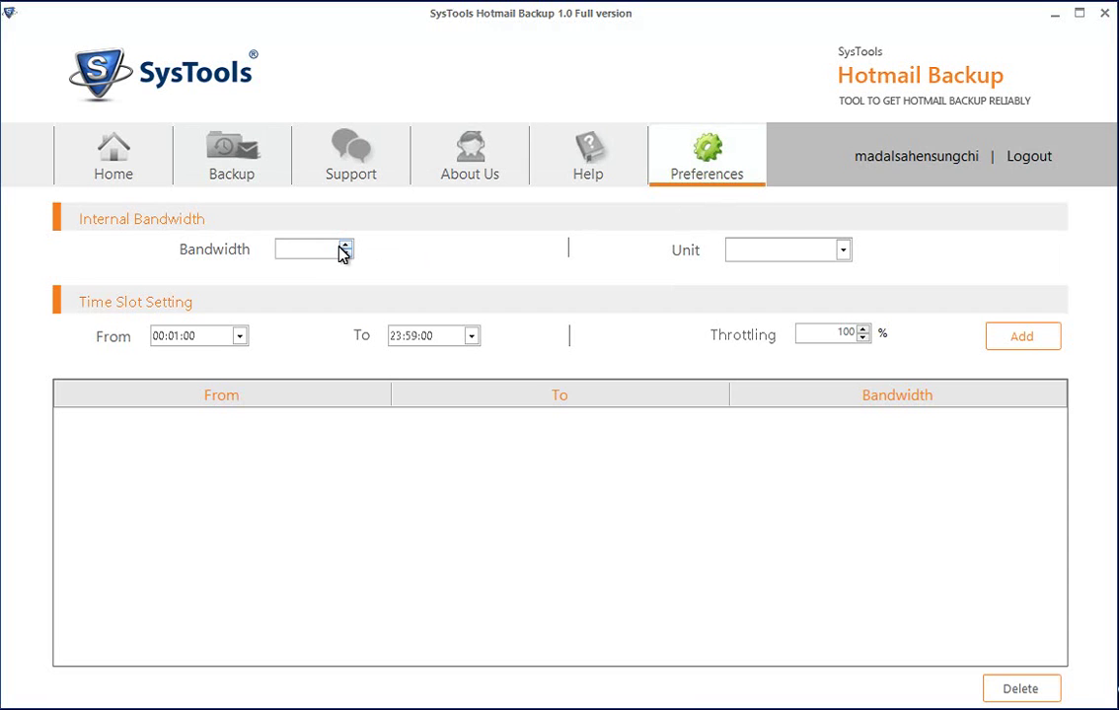
{"action": "type", "text": "500"}
{"action": "left_click", "coordinate": [844, 251]}
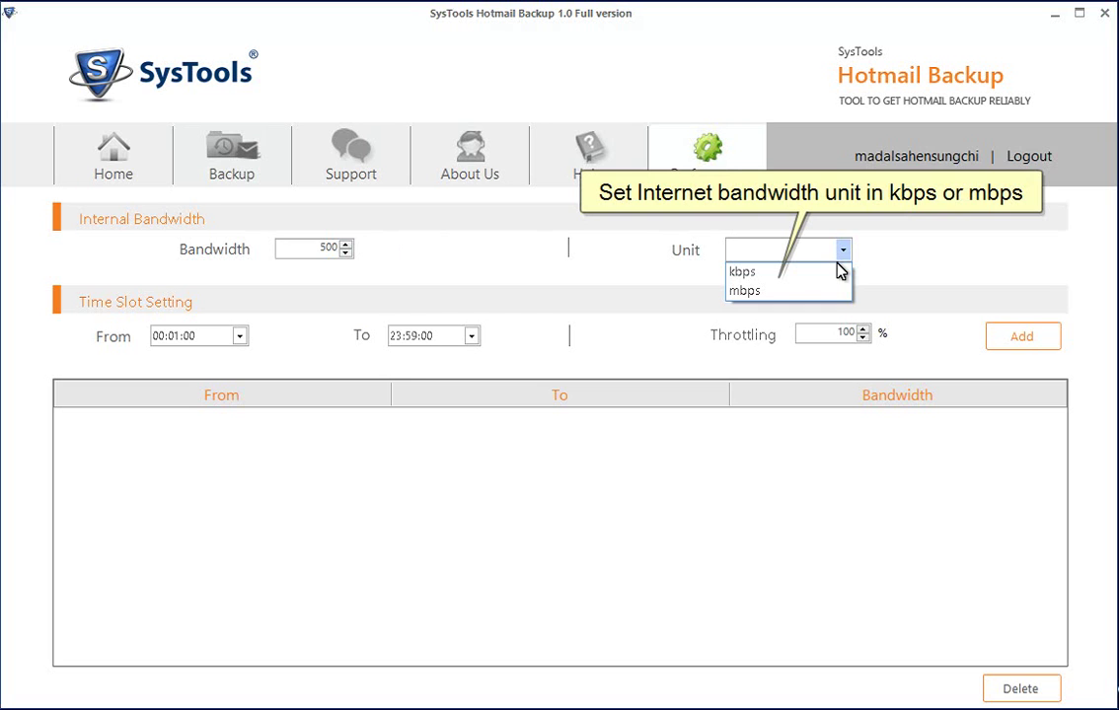
{"action": "left_click", "coordinate": [787, 291]}
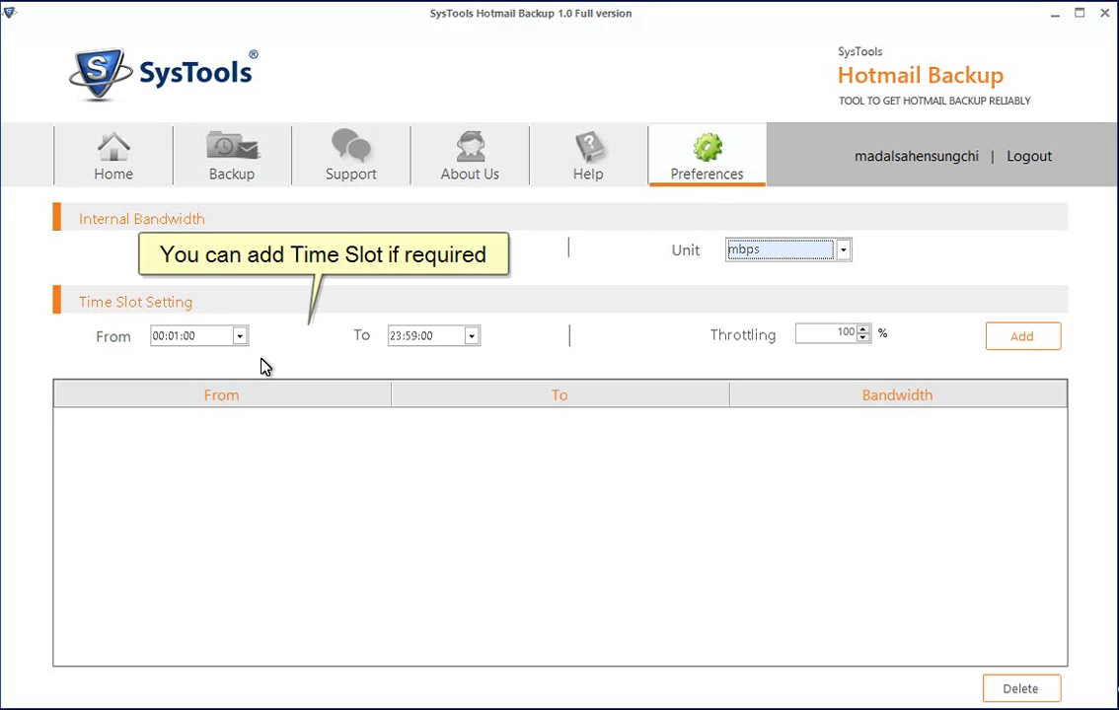
Set the time slot to run from 18:01:00 to 22:59:00
{"action": "left_click", "coordinate": [239, 337]}
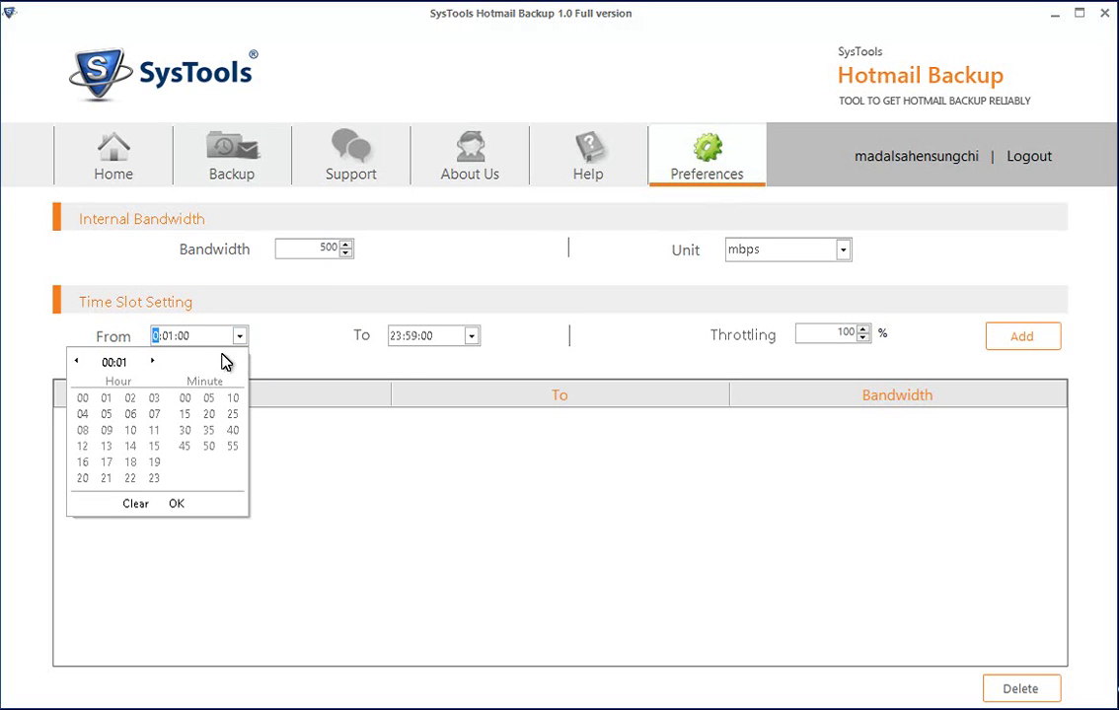
{"action": "left_click", "coordinate": [130, 463]}
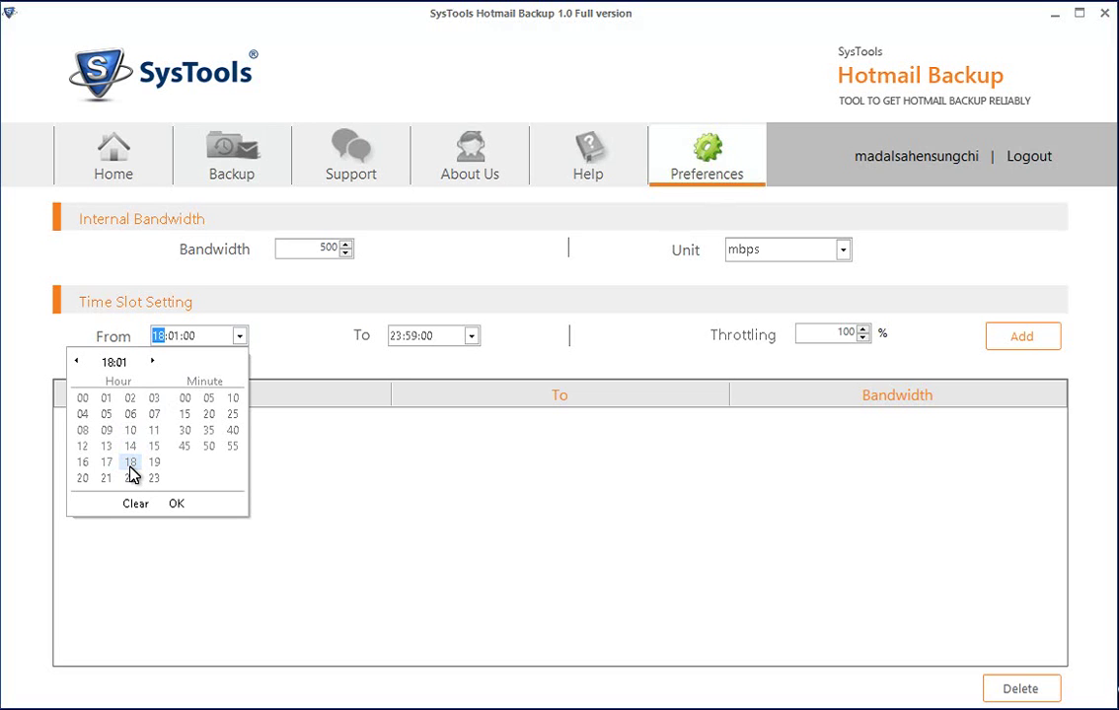
{"action": "left_click", "coordinate": [82, 399]}
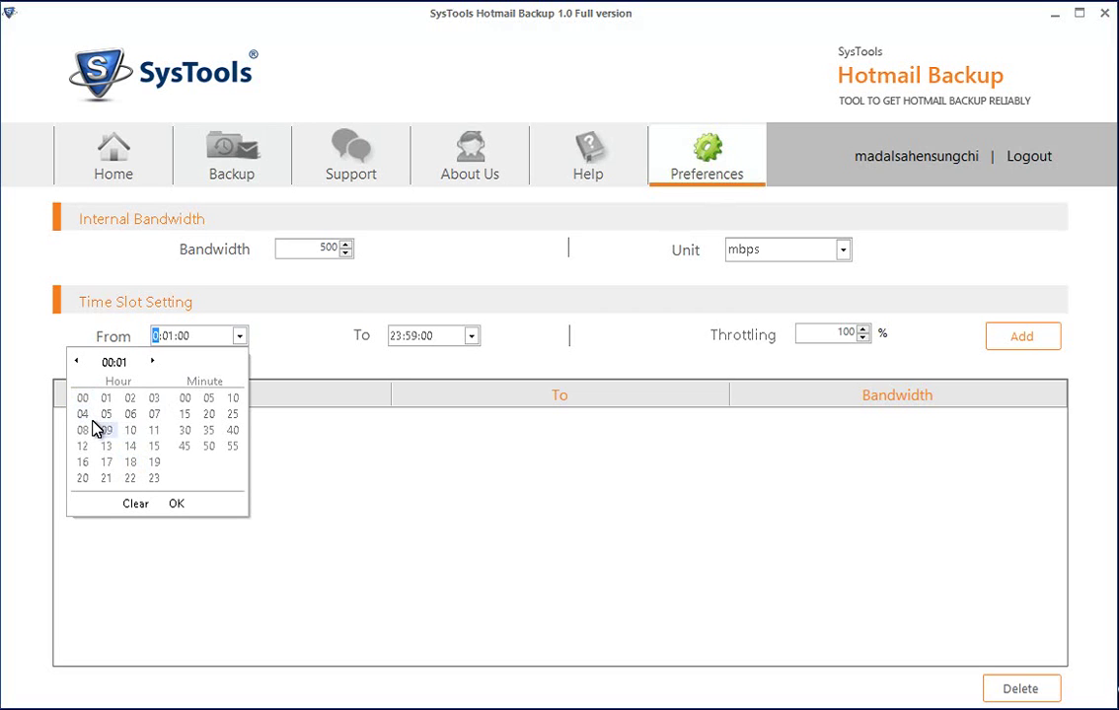
{"action": "left_click", "coordinate": [130, 463]}
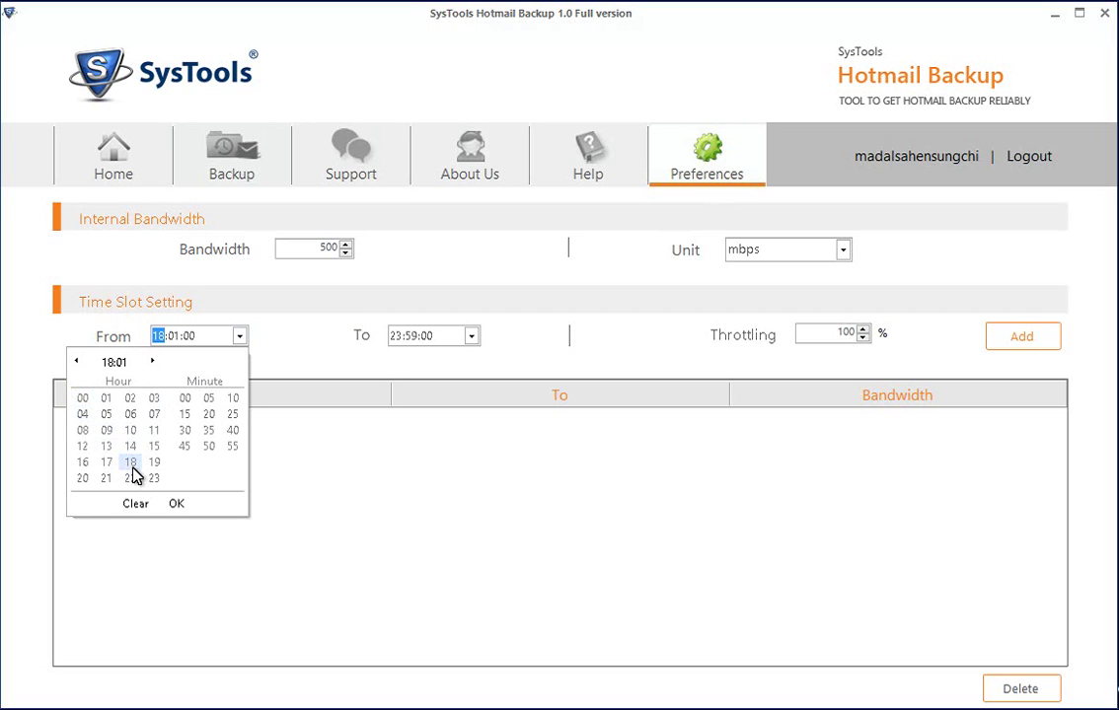
{"action": "left_click", "coordinate": [178, 505]}
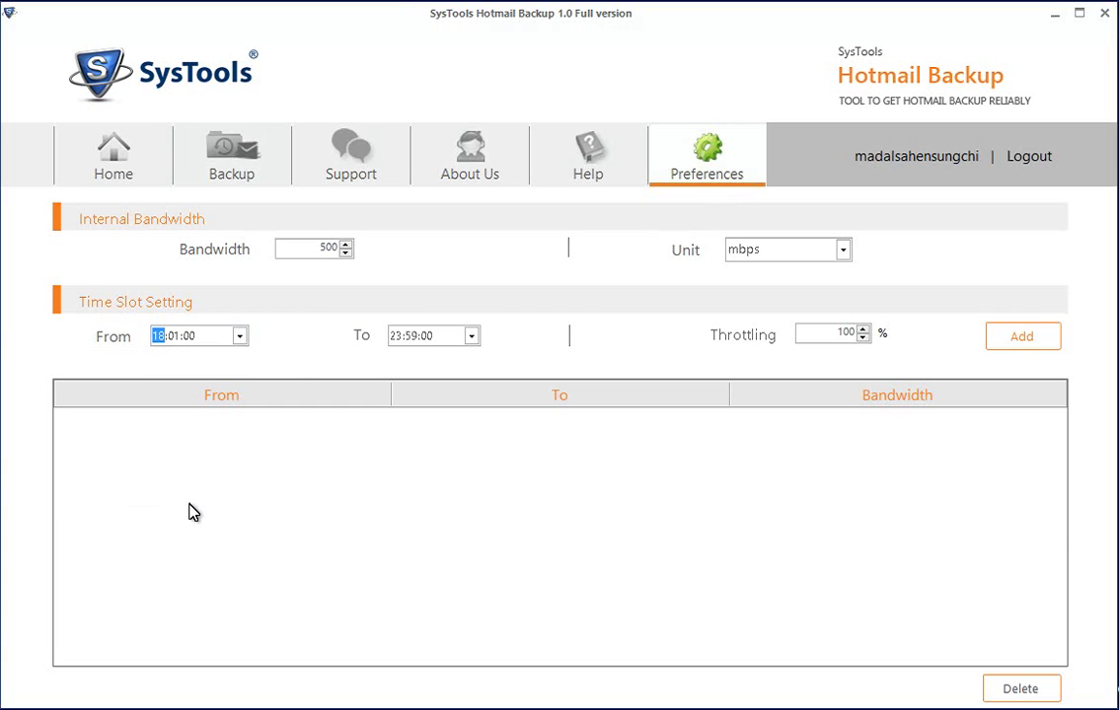
{"action": "left_click", "coordinate": [472, 336]}
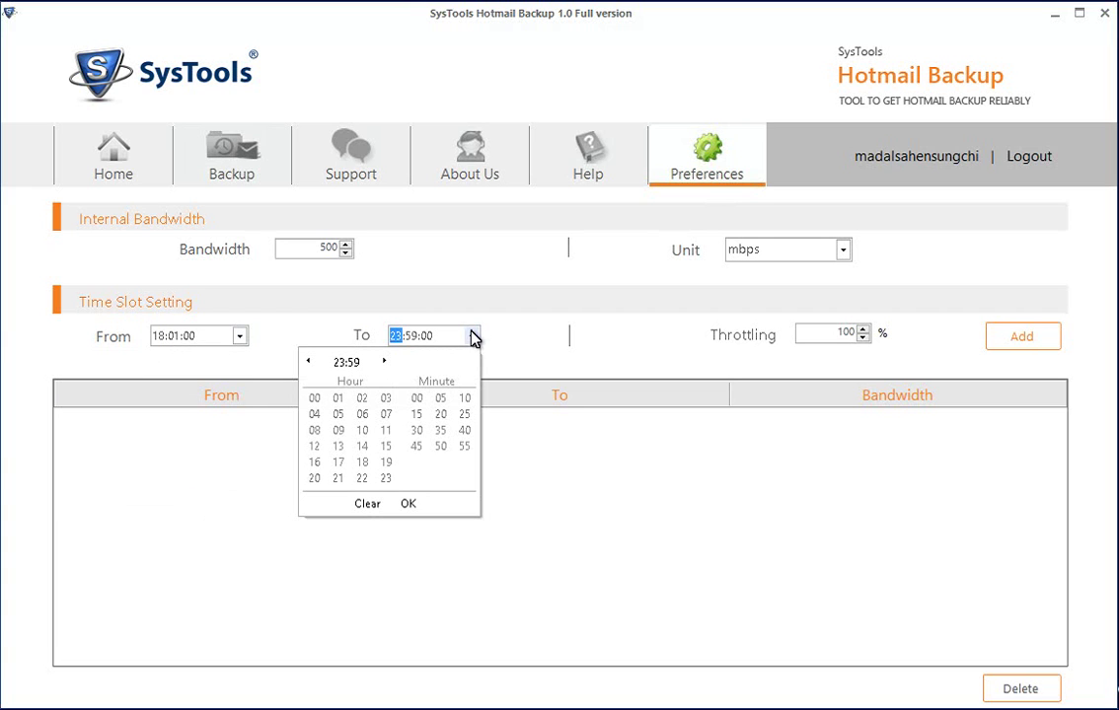
{"action": "left_click", "coordinate": [363, 479]}
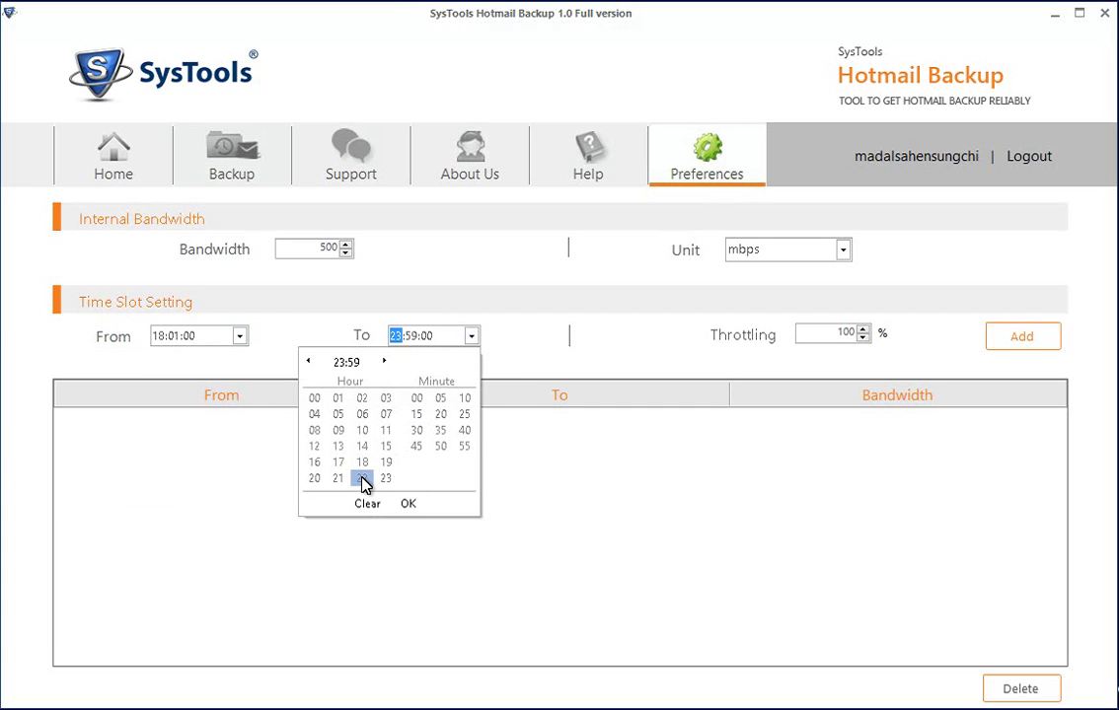
{"action": "left_click", "coordinate": [409, 503]}
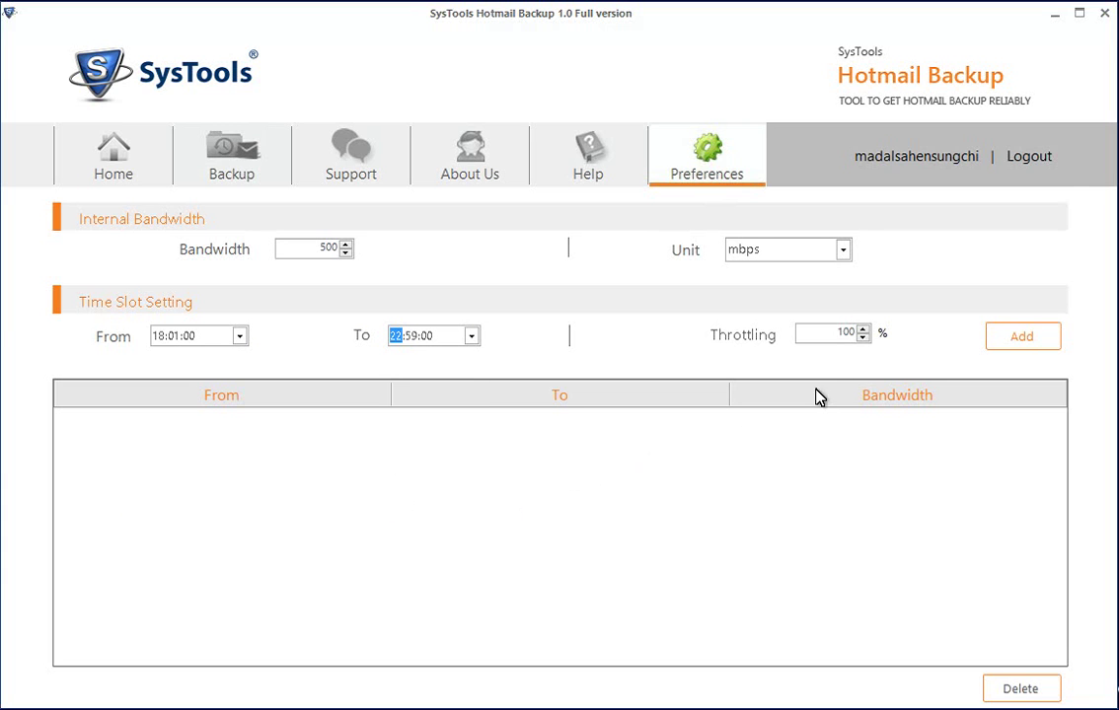
{"action": "mouse_move", "coordinate": [826, 334]}
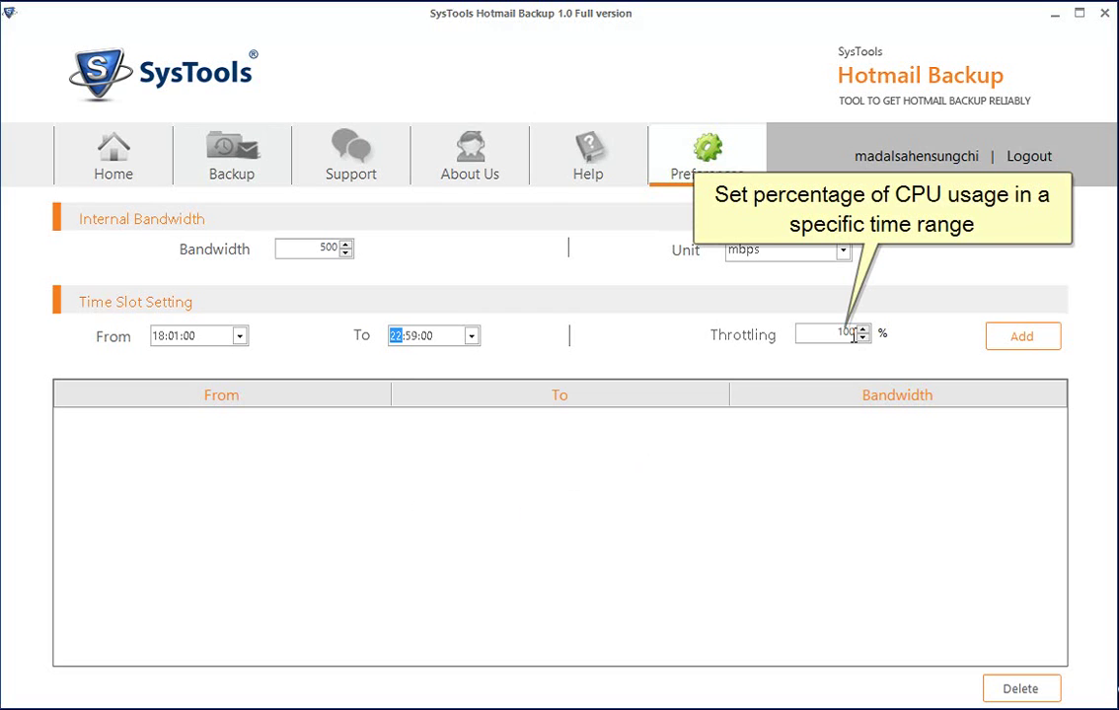
Set throttling to 50 percent and add the time slot
{"action": "double_click", "coordinate": [853, 335]}
{"action": "type", "text": "5"}
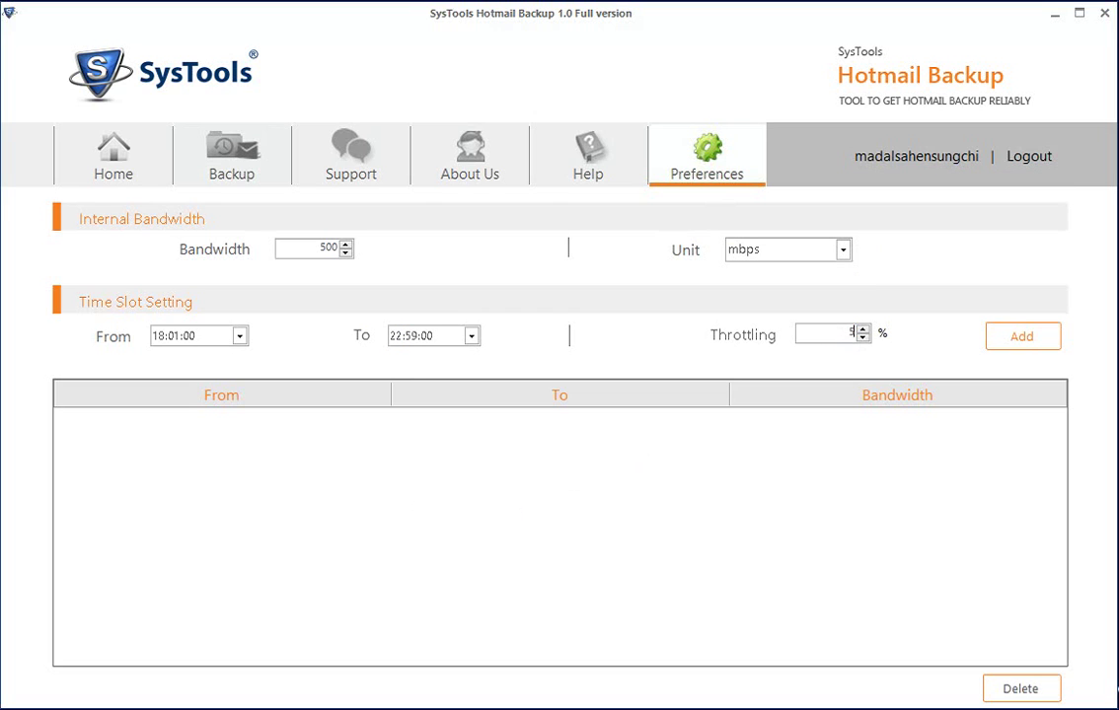
{"action": "type", "text": "0"}
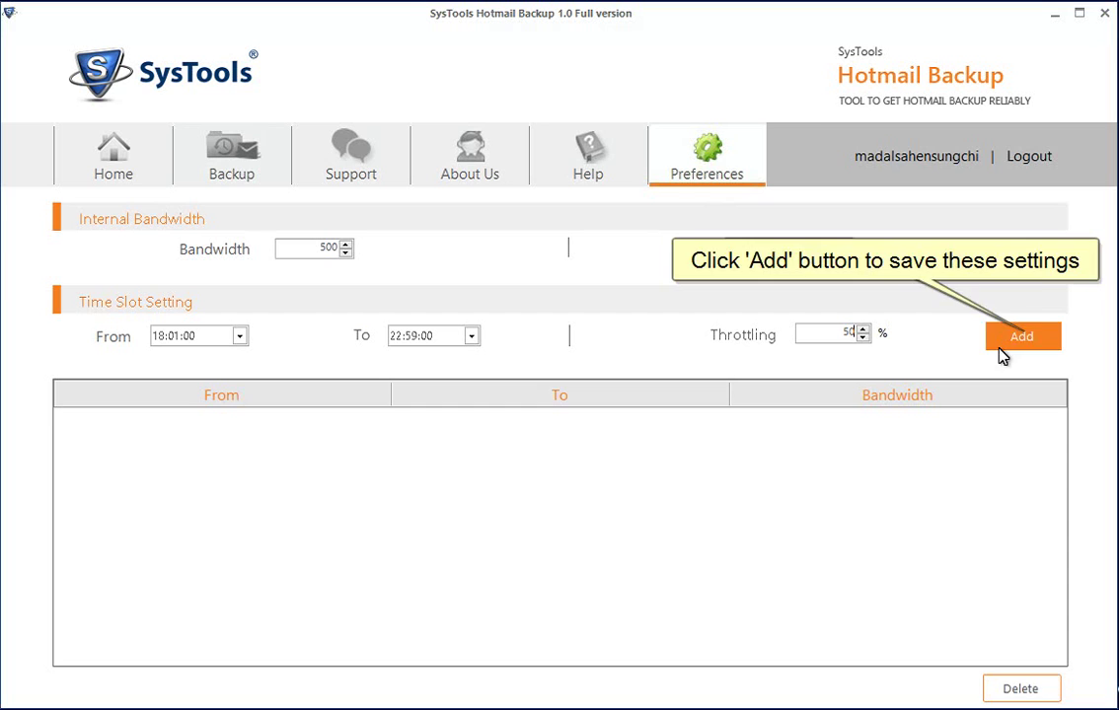
{"action": "left_click", "coordinate": [1001, 351]}
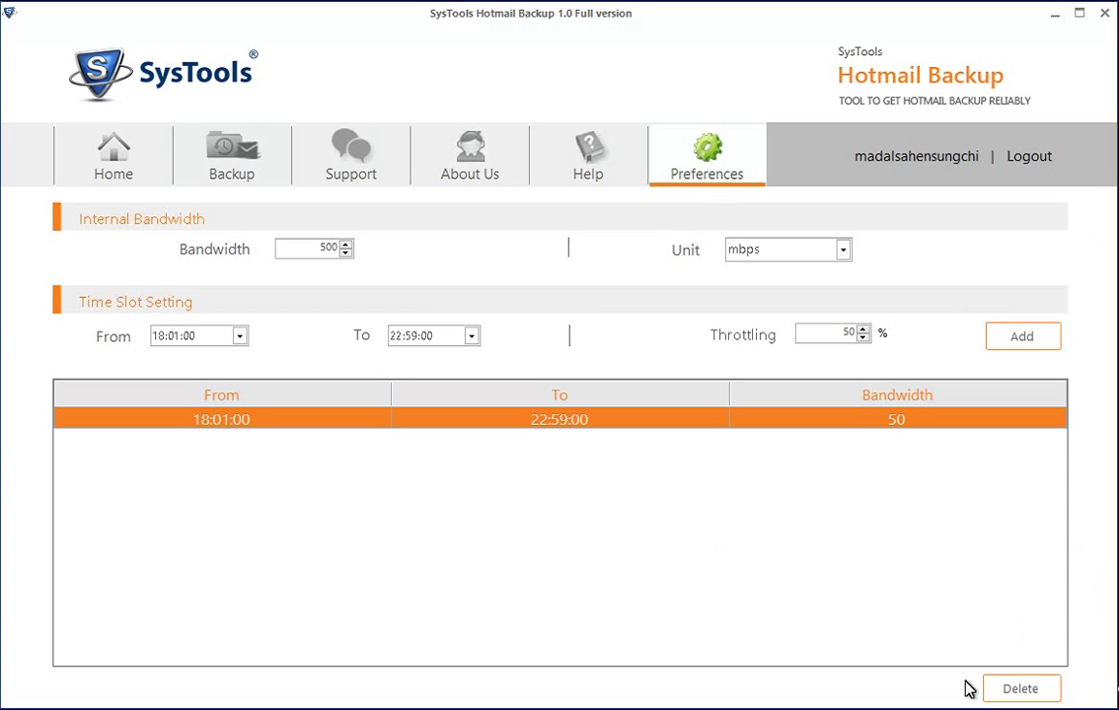
Run the backup until all 65 mails are saved, then dismiss the completion notice
{"action": "left_click", "coordinate": [244, 181]}
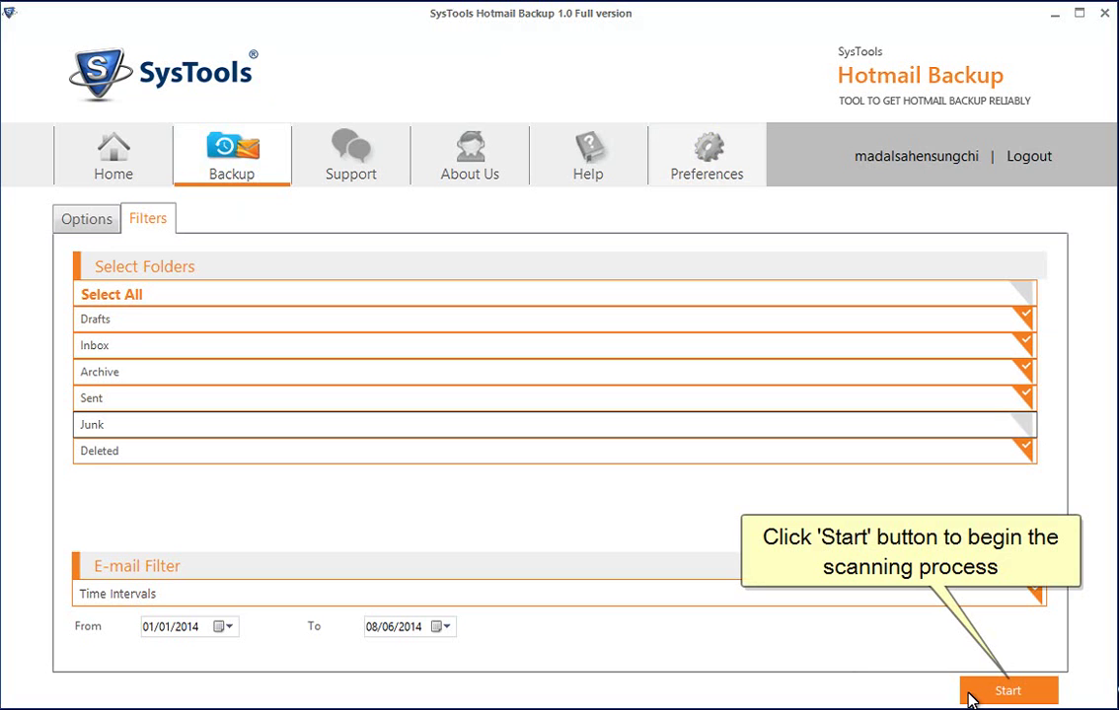
{"action": "left_click", "coordinate": [992, 695]}
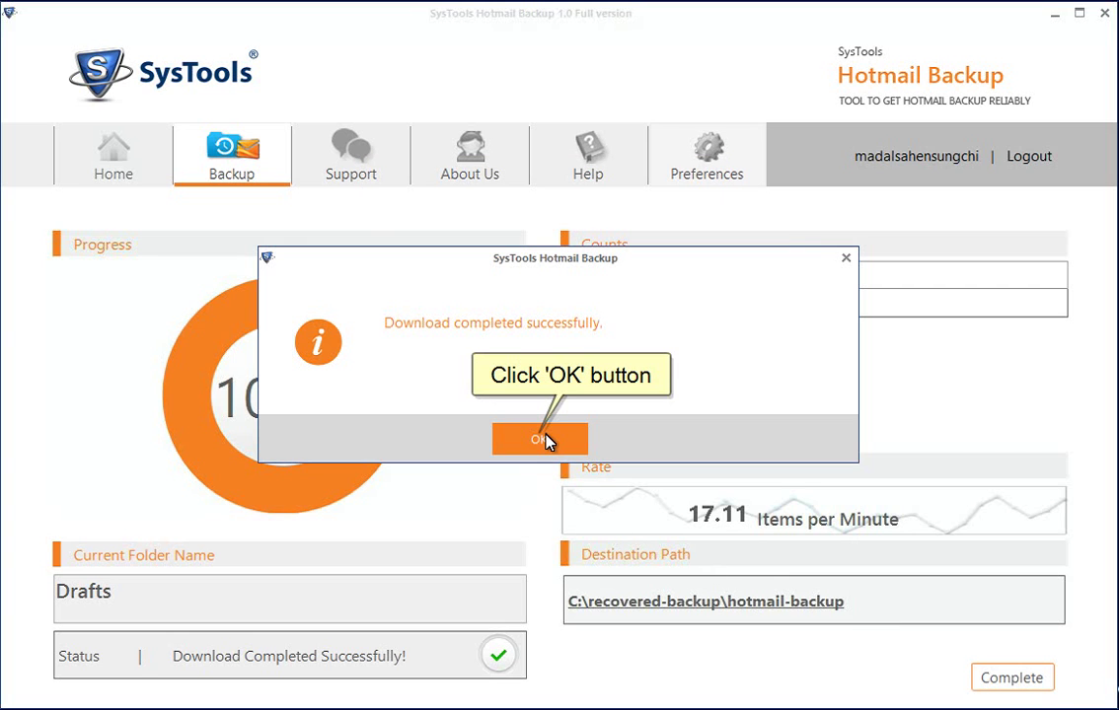
{"action": "left_click", "coordinate": [545, 441]}
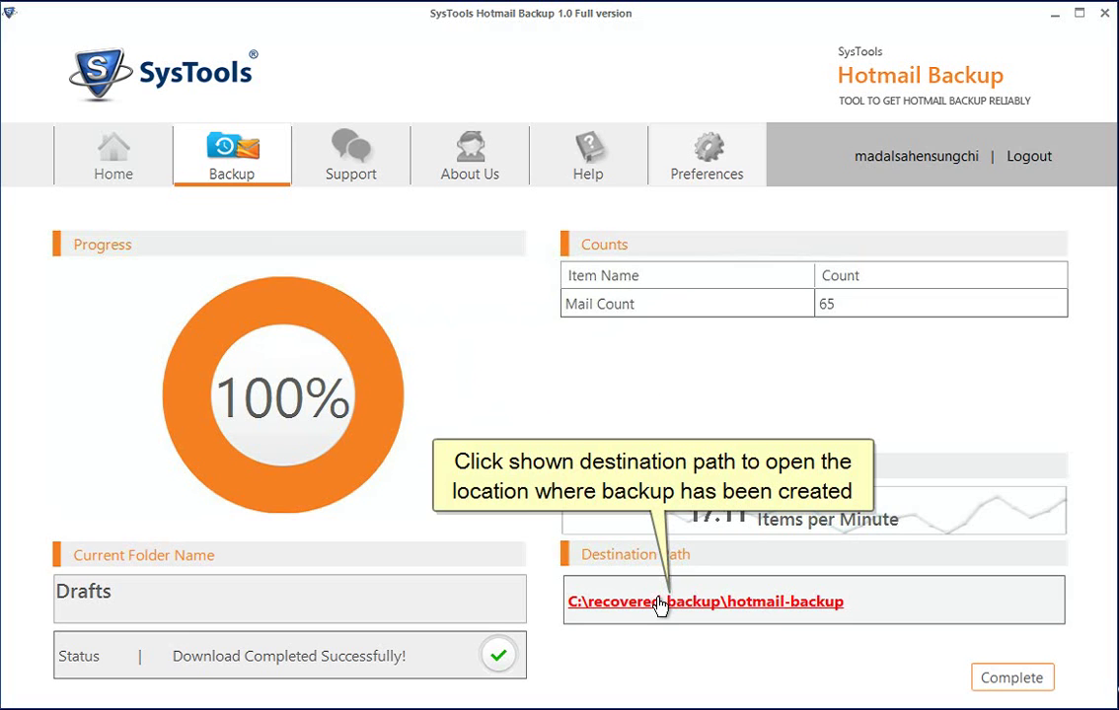
Open the hotmail-backup destination and select the account folder's Outlook PST file
{"action": "left_click", "coordinate": [659, 602]}
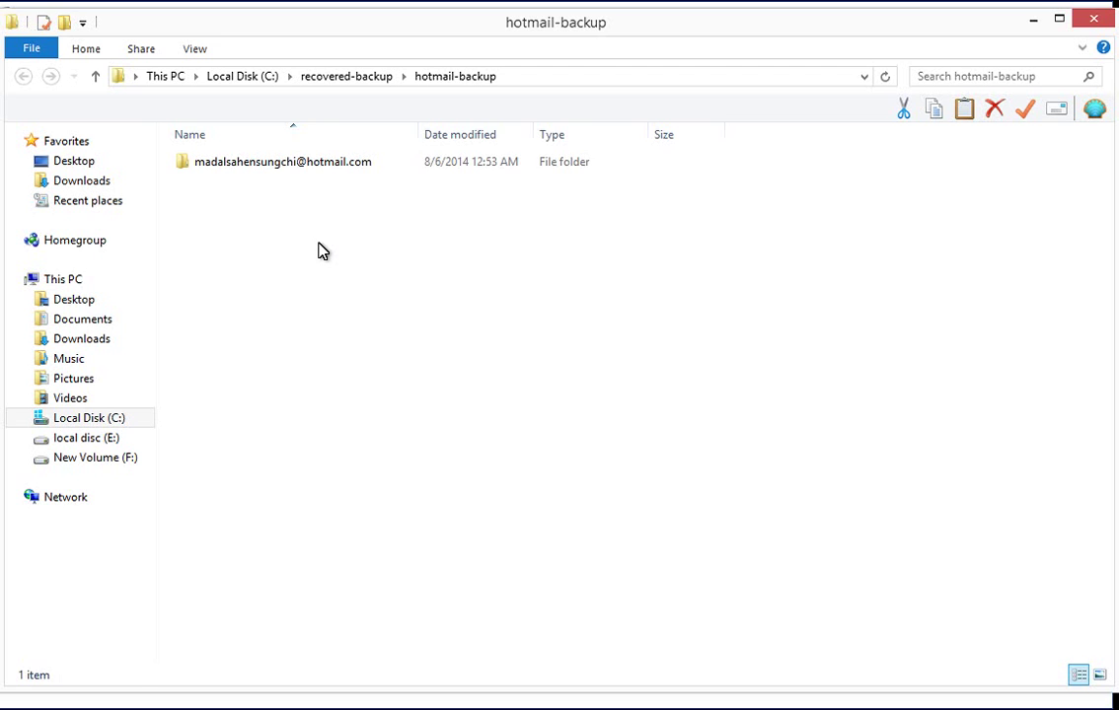
{"action": "double_click", "coordinate": [335, 164]}
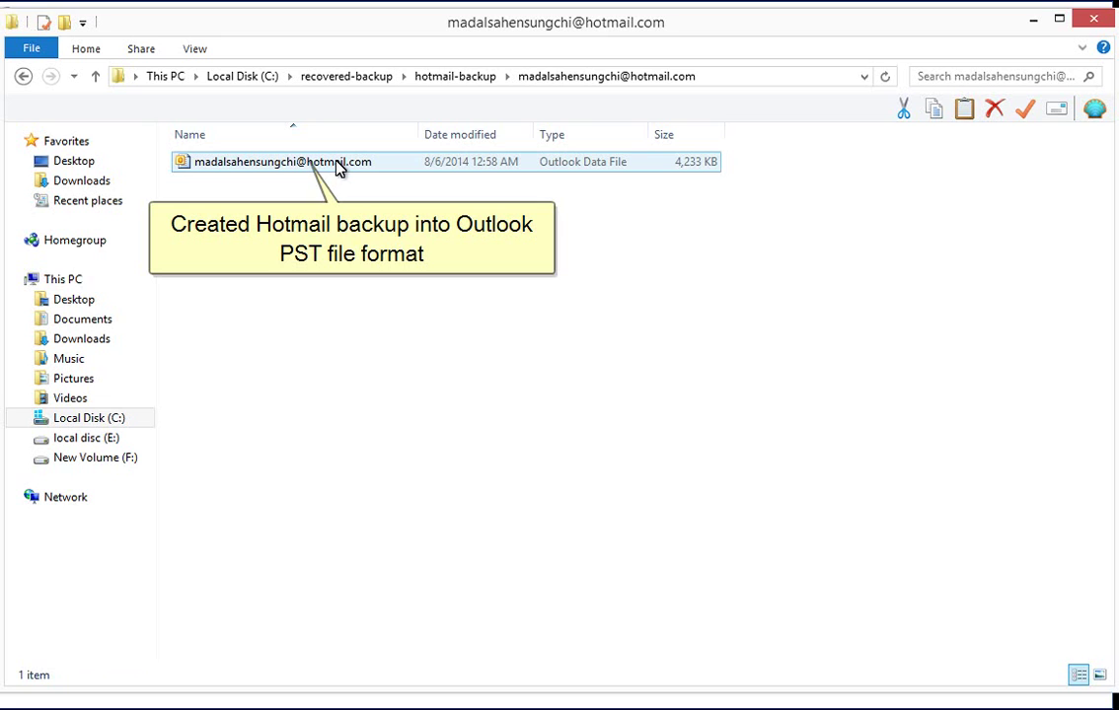
{"action": "left_click", "coordinate": [336, 167]}
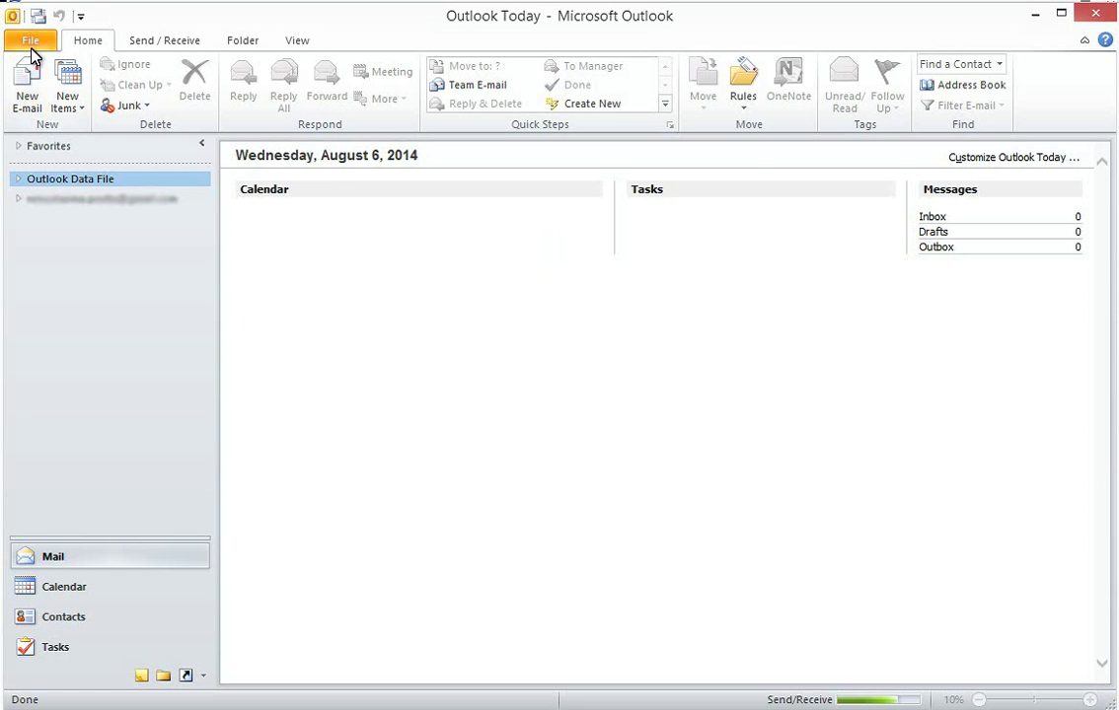
Open the backup PST from C:\recovered-backup\hotmail-backup as an Outlook data file
{"action": "left_click", "coordinate": [31, 42]}
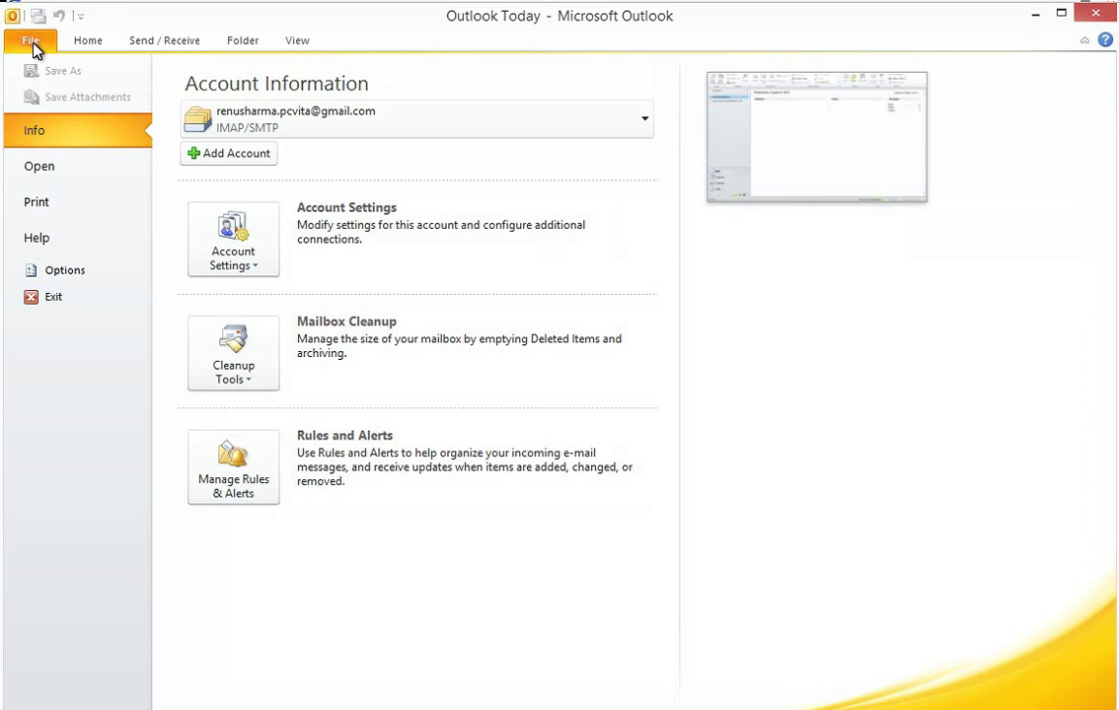
{"action": "left_click", "coordinate": [59, 168]}
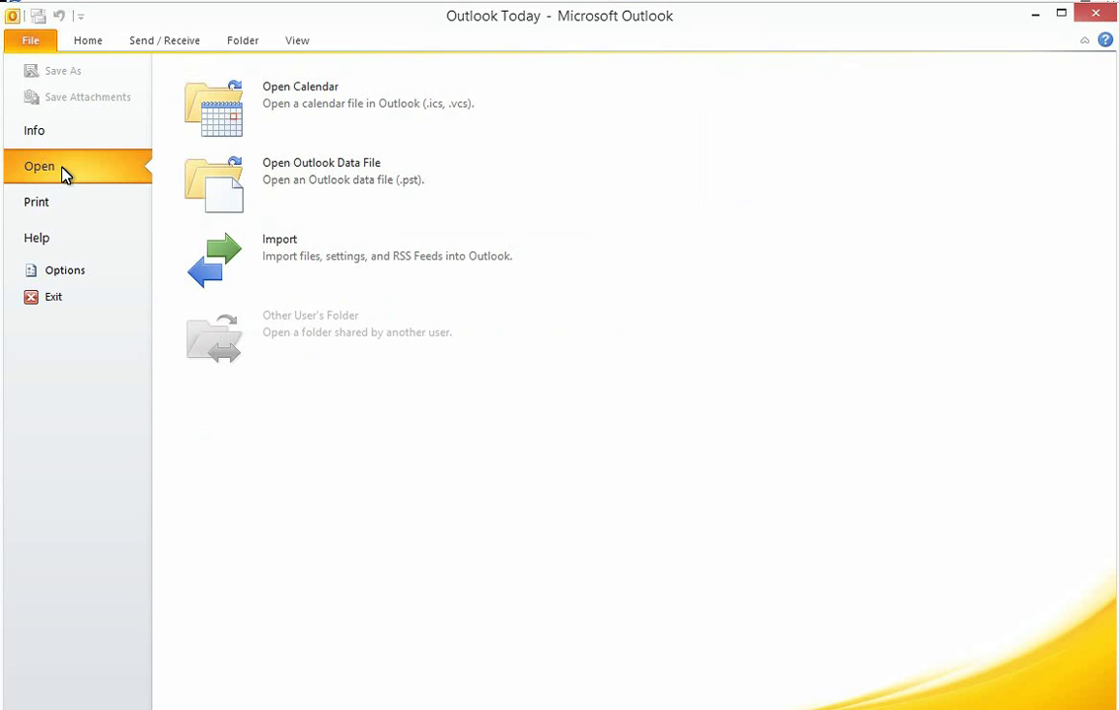
{"action": "left_click", "coordinate": [289, 182]}
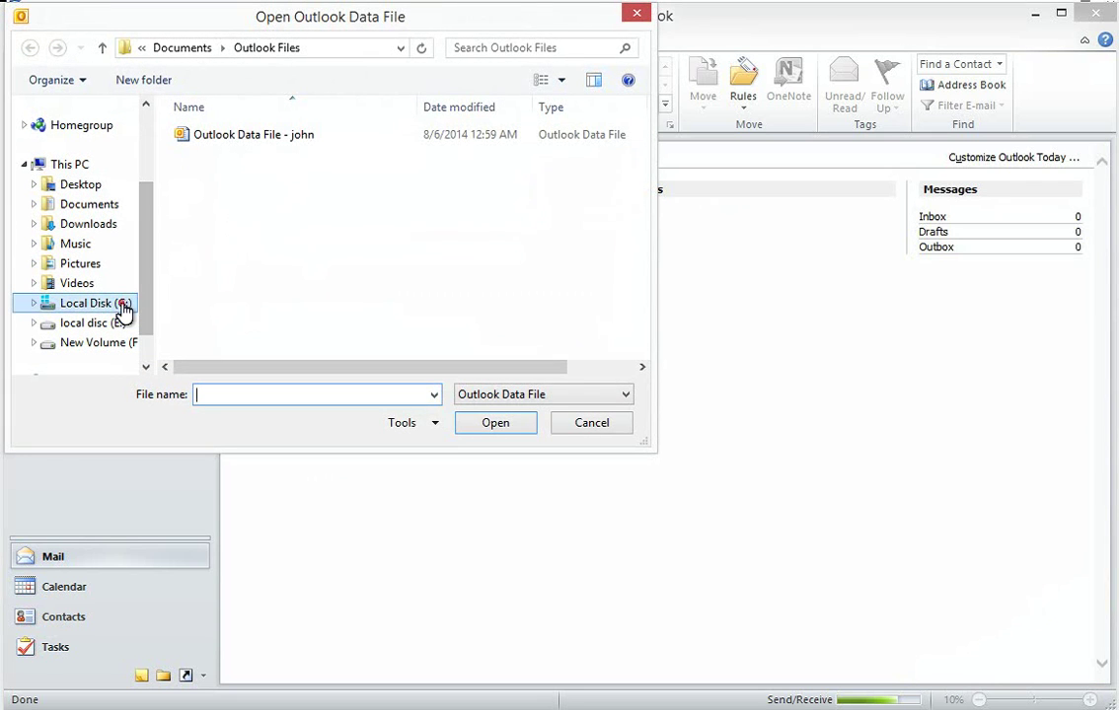
{"action": "left_click", "coordinate": [123, 309]}
{"action": "double_click", "coordinate": [234, 213]}
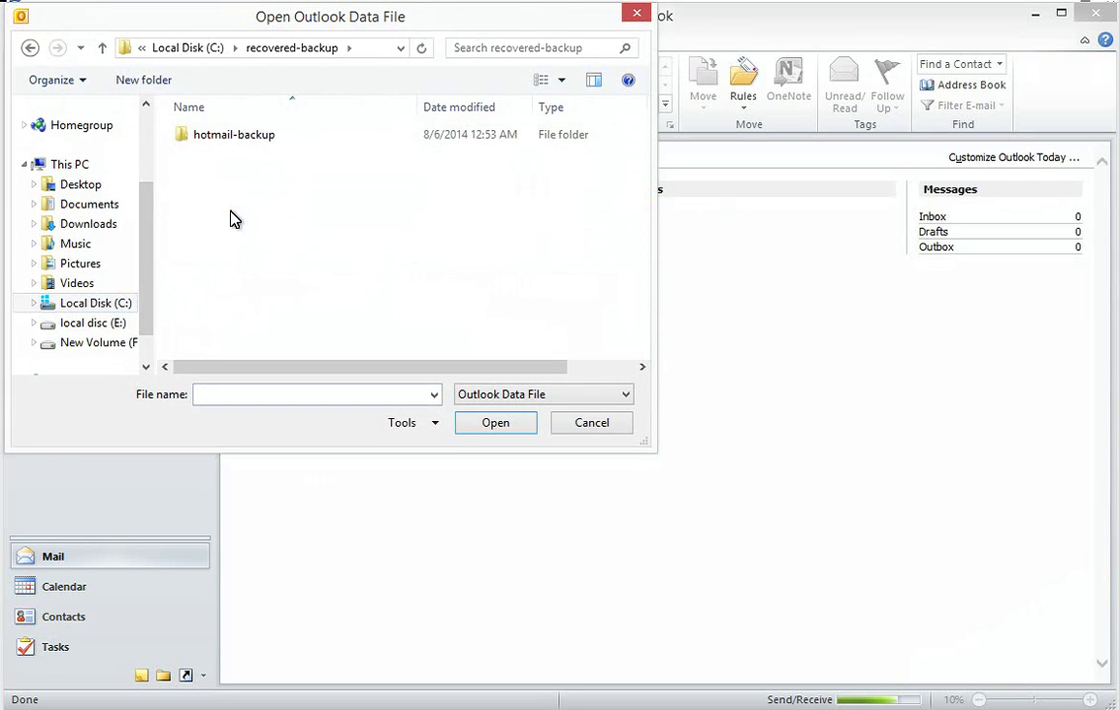
{"action": "double_click", "coordinate": [257, 136]}
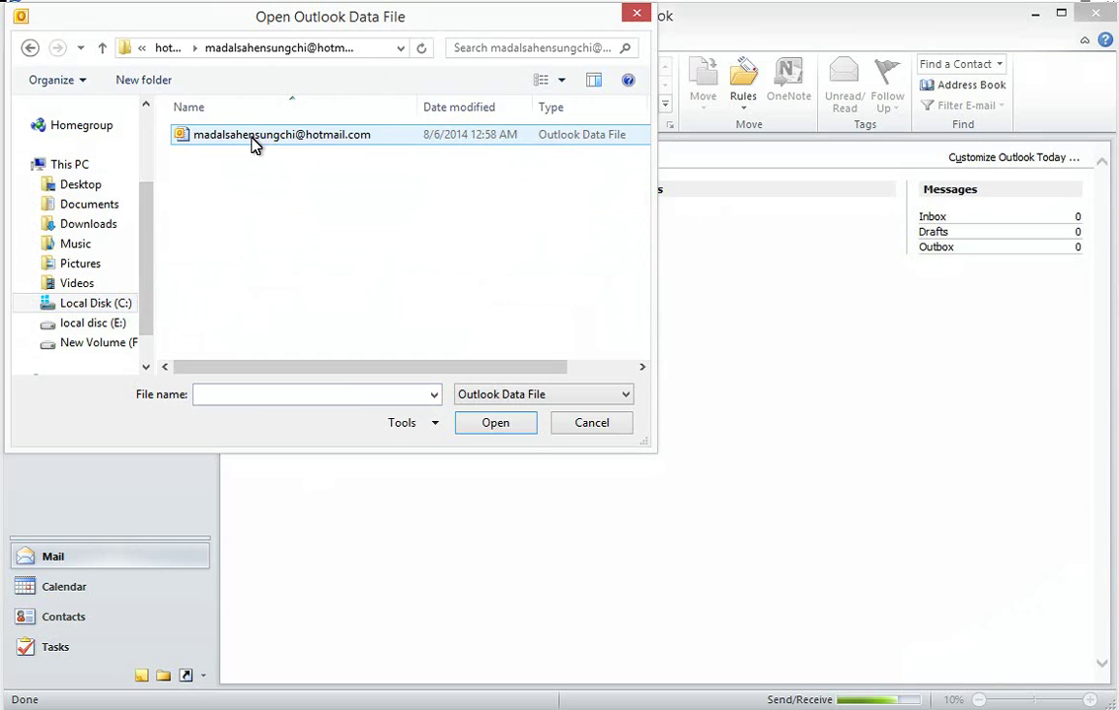
{"action": "left_click", "coordinate": [255, 136]}
{"action": "left_click", "coordinate": [494, 423]}
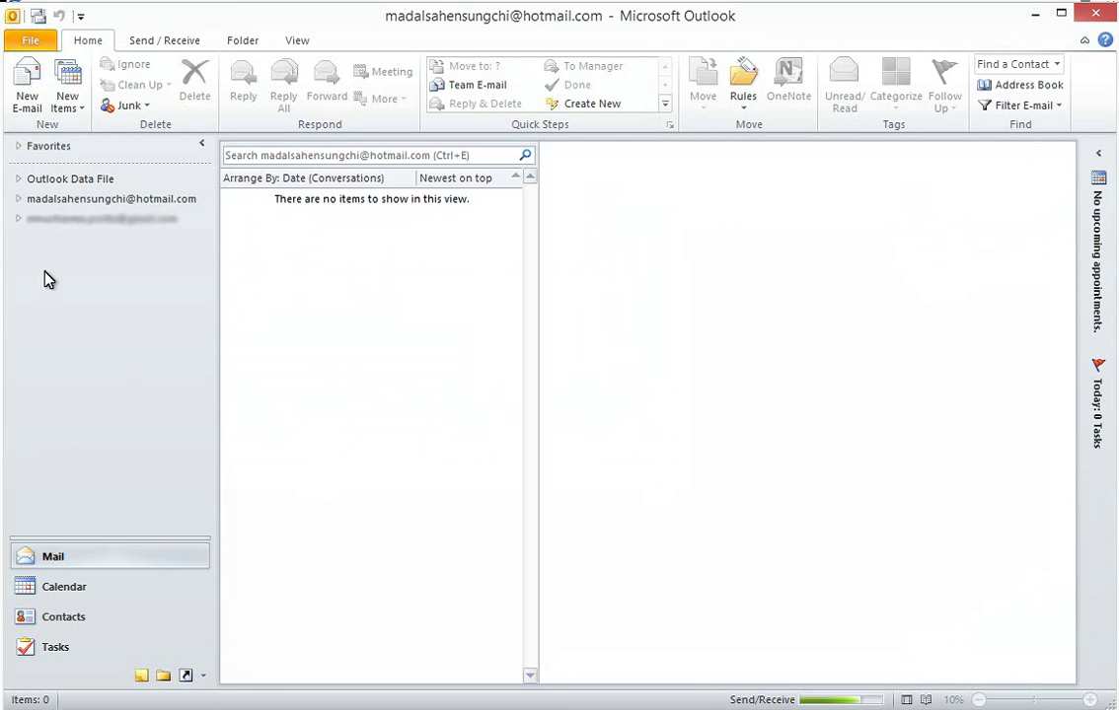
Expand the imported mailbox, read the innovation survey email in its Inbox, then close Outlook
{"action": "left_click", "coordinate": [19, 200]}
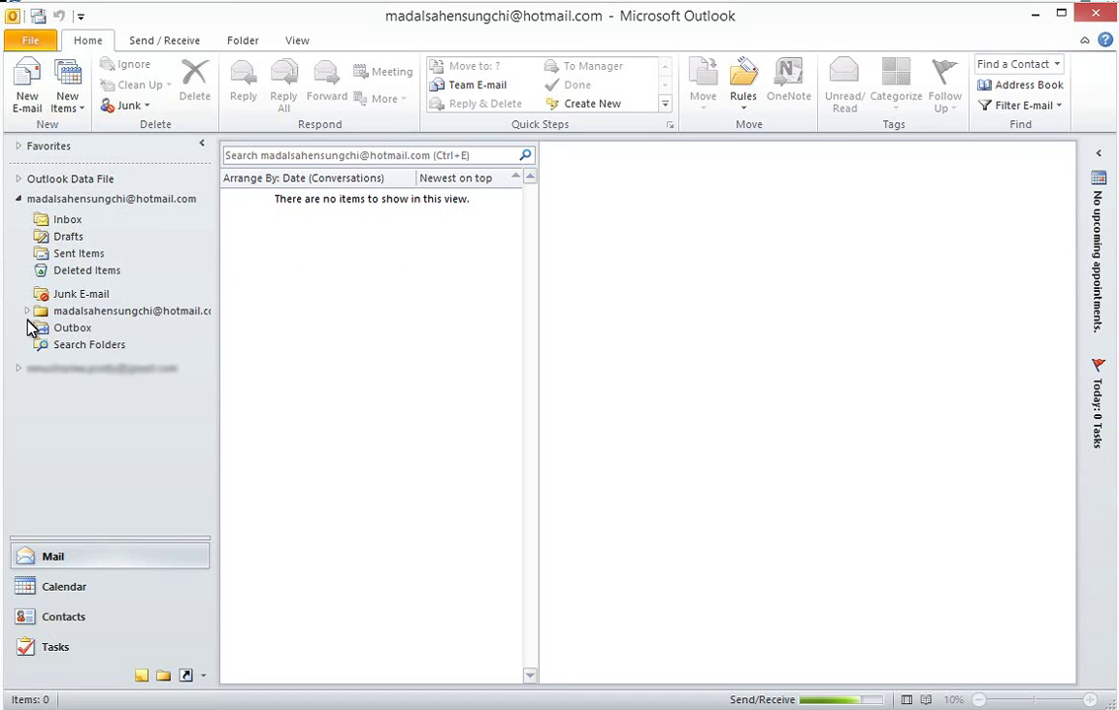
{"action": "left_click", "coordinate": [26, 311]}
{"action": "left_click", "coordinate": [116, 330]}
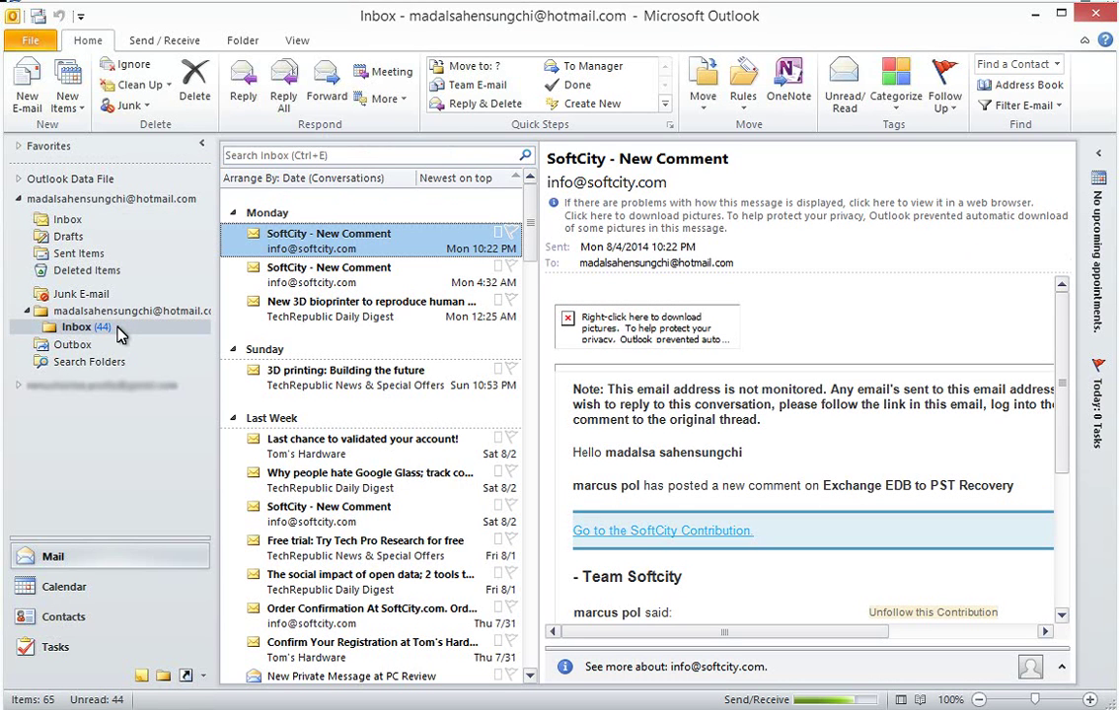
{"action": "mouse_move", "coordinate": [530, 227]}
{"action": "left_click_drag", "start_coordinate": [530, 291], "coordinate": [526, 337]}
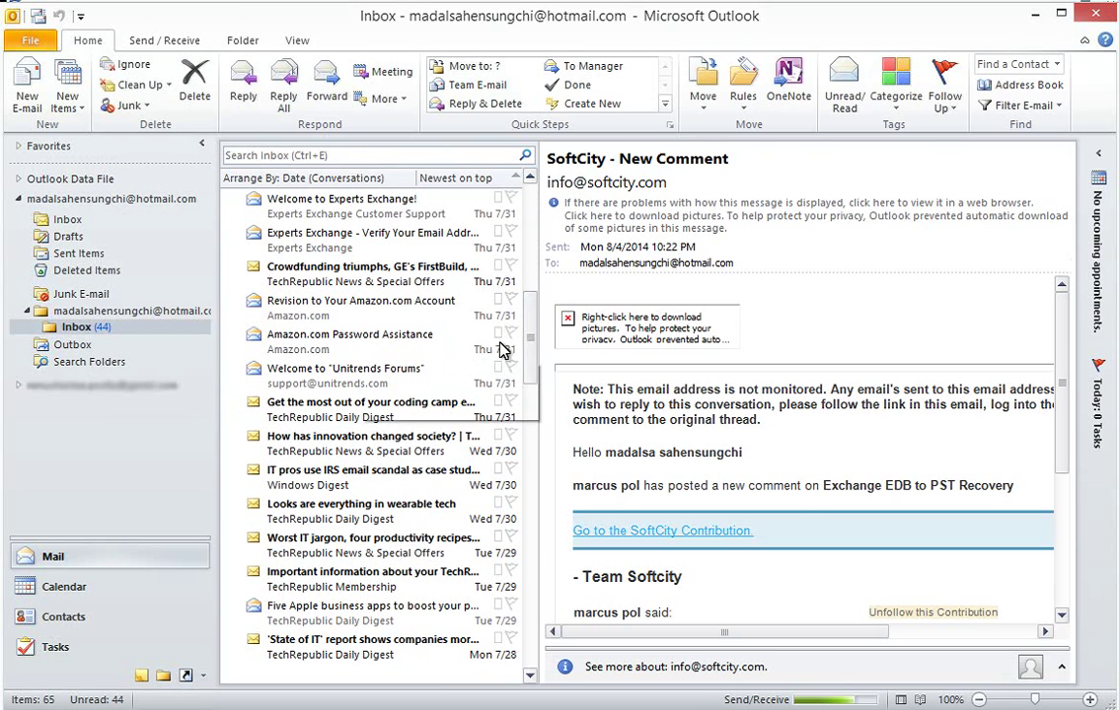
{"action": "left_click", "coordinate": [385, 449]}
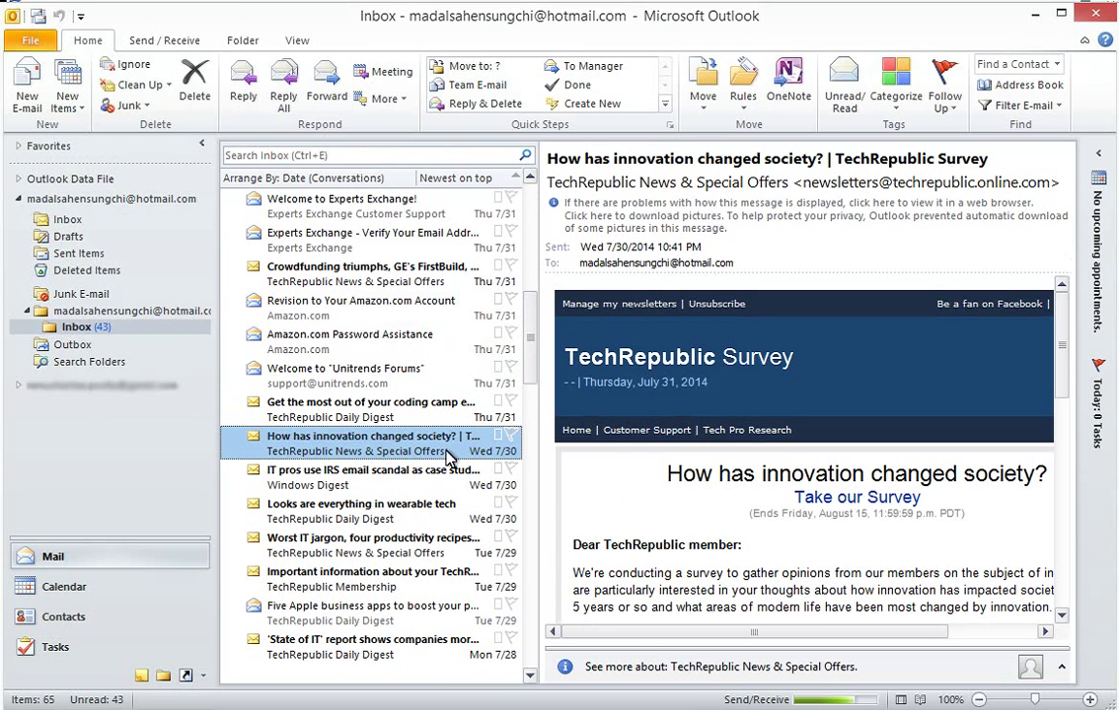
{"action": "scroll", "coordinate": [1063, 354], "scroll_direction": "down", "scroll_amount": 1}
{"action": "mouse_move", "coordinate": [1063, 353]}
{"action": "left_mouse_down"}
{"action": "mouse_move", "coordinate": [1052, 561]}
{"action": "mouse_move", "coordinate": [1047, 484]}
{"action": "mouse_move", "coordinate": [1069, 449]}
{"action": "mouse_move", "coordinate": [1073, 348]}
{"action": "left_mouse_up"}
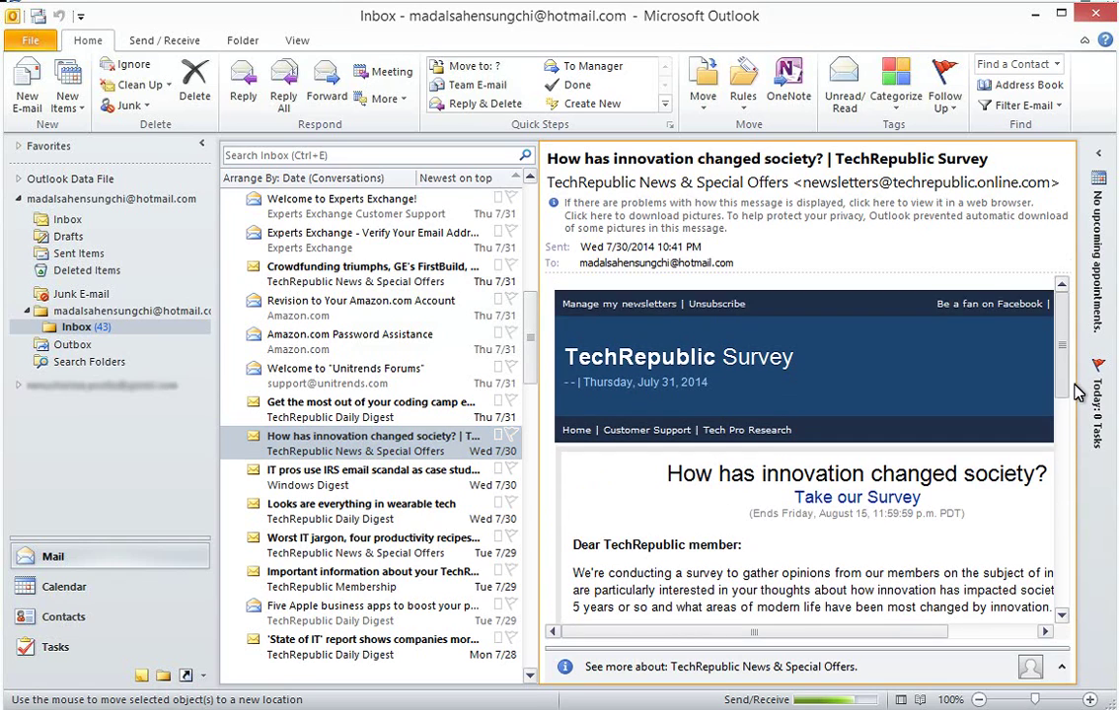
{"action": "left_click", "coordinate": [1106, 25]}
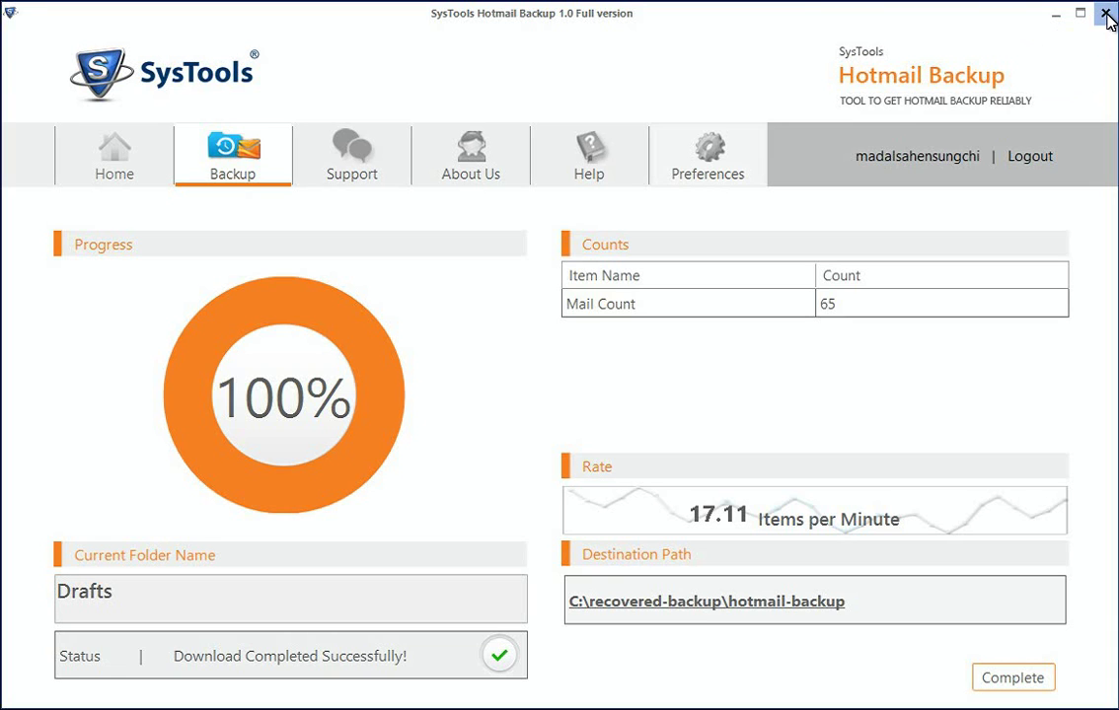
Close the SysTools Hotmail Backup window to bring up the exit confirmation
{"action": "left_click", "coordinate": [1106, 15]}
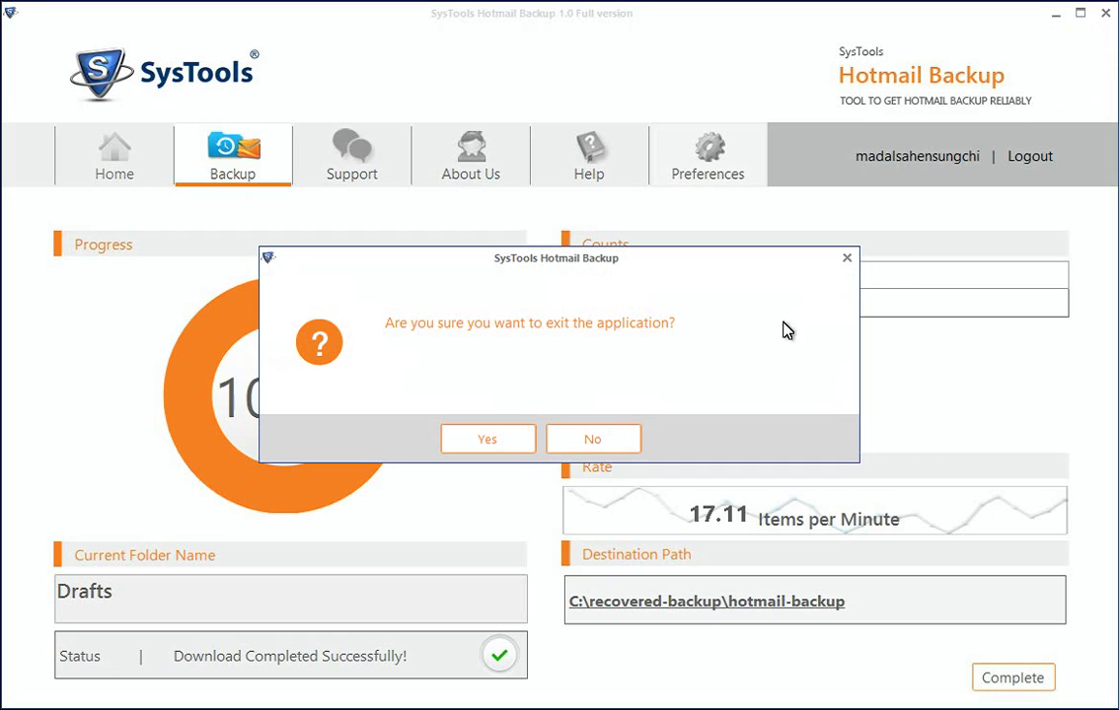